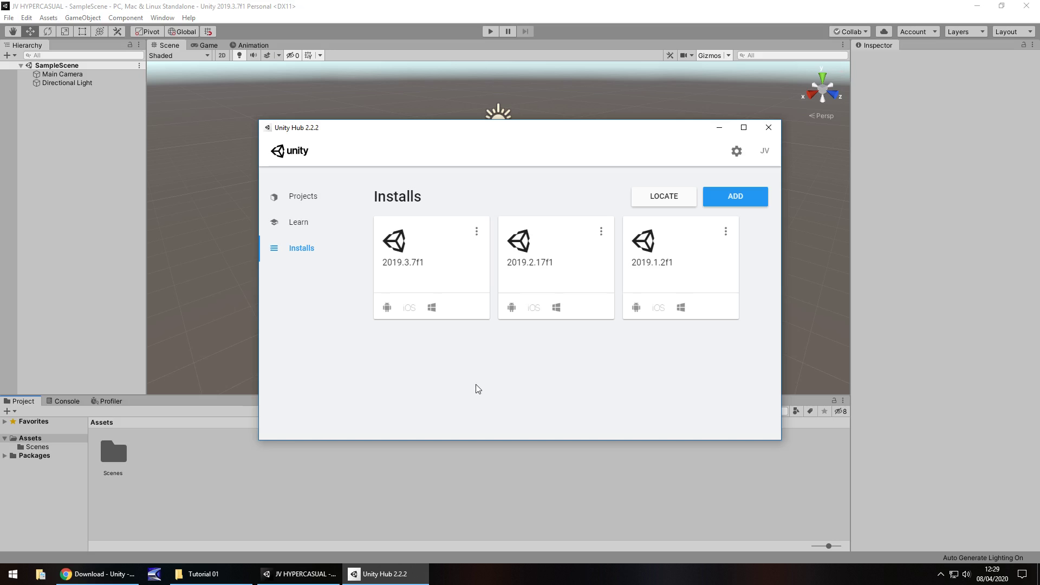
- Review the Unity download page in Chrome, switch to Unity Hub and look at the Unity versions offered for installation
left_click(95, 575)
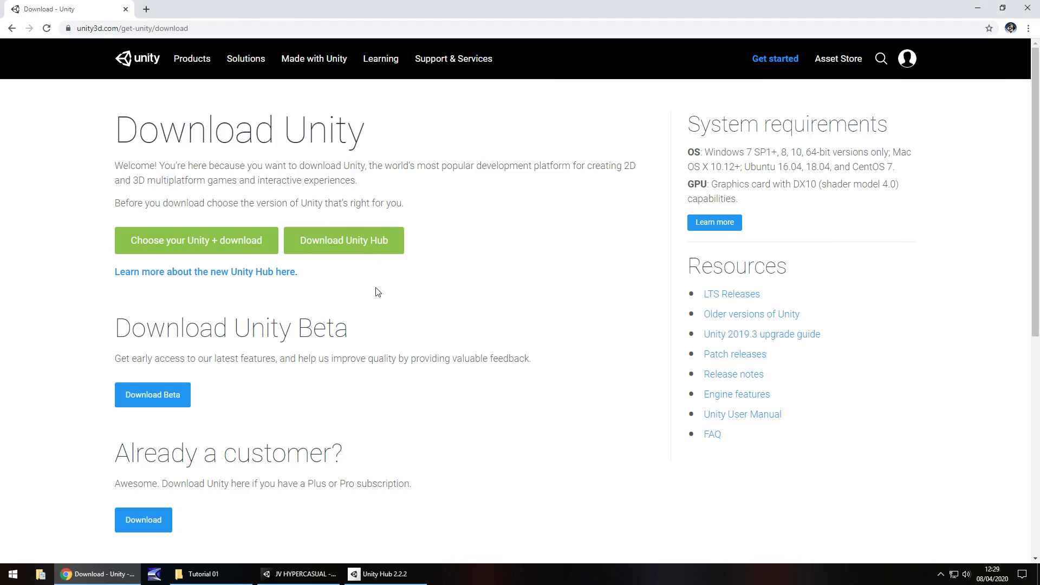
left_click(382, 574)
left_click(298, 253)
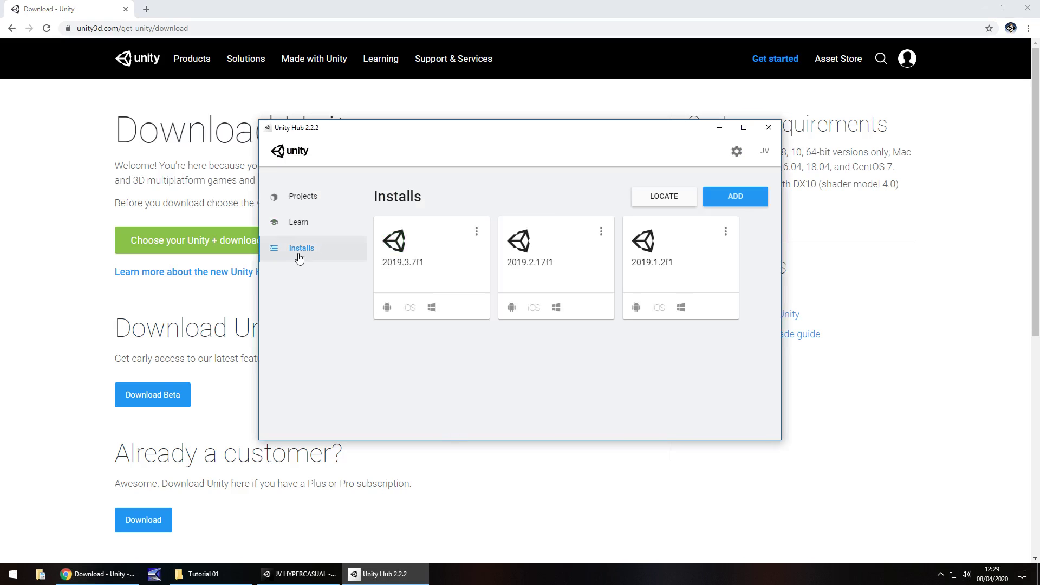
left_click(740, 198)
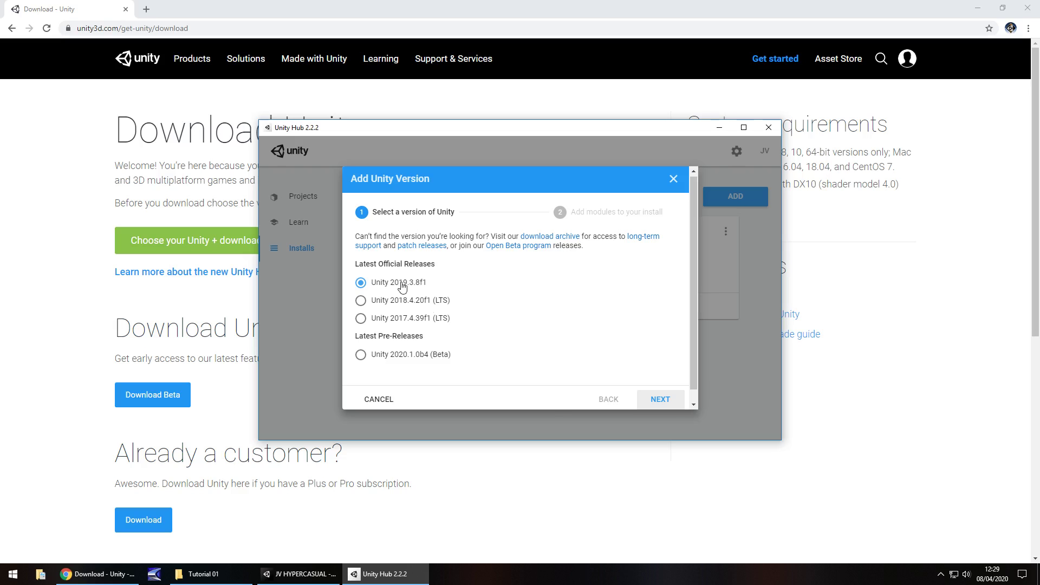
left_click(673, 179)
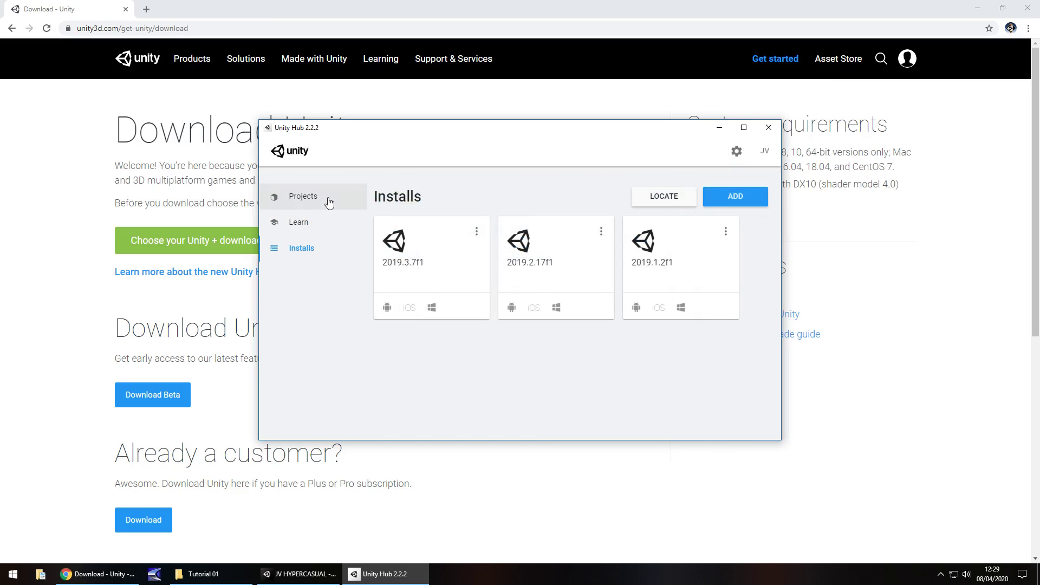
- Look through the existing projects and the templates for a new project, without creating one
left_click(308, 198)
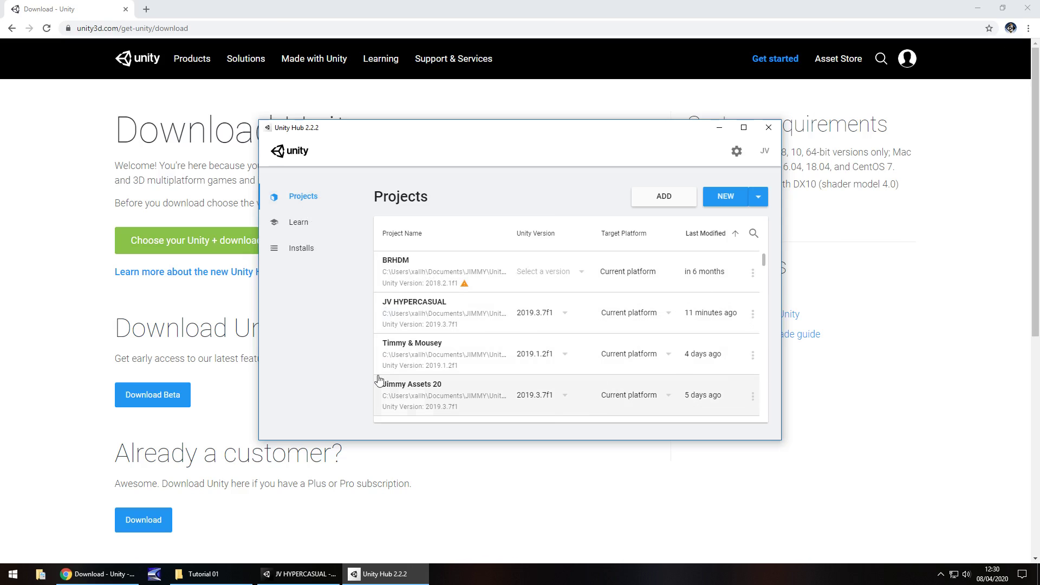
left_click(728, 197)
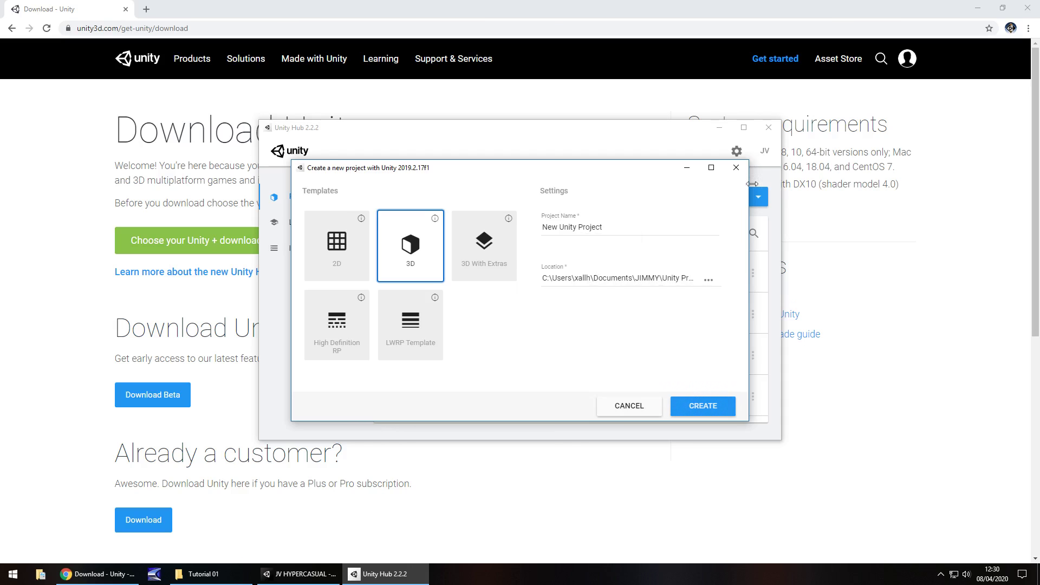
left_click(736, 168)
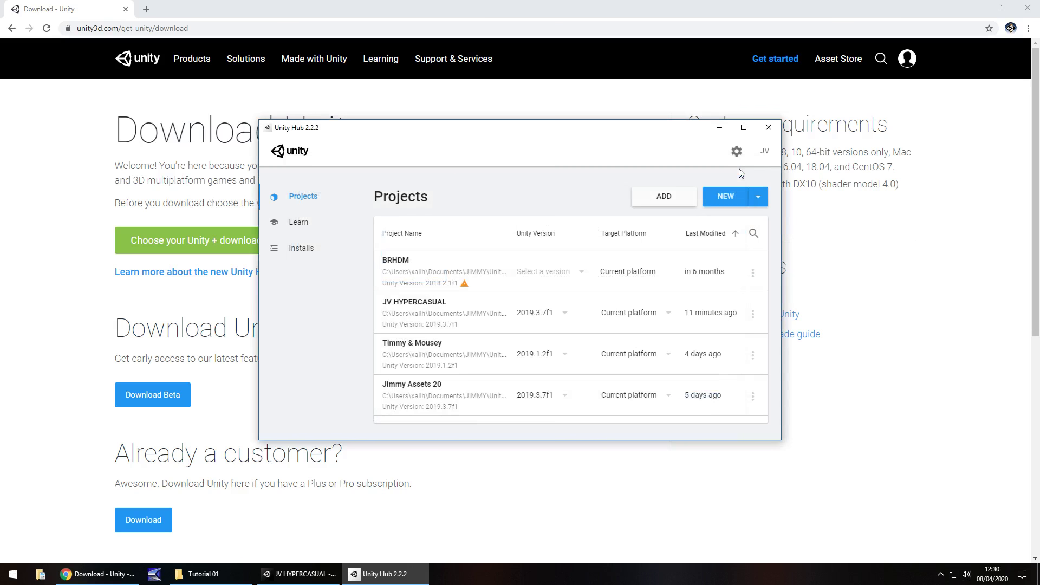
- Close Unity Hub and switch to the JV HYPERCASUAL project in the Unity editor
left_click(769, 127)
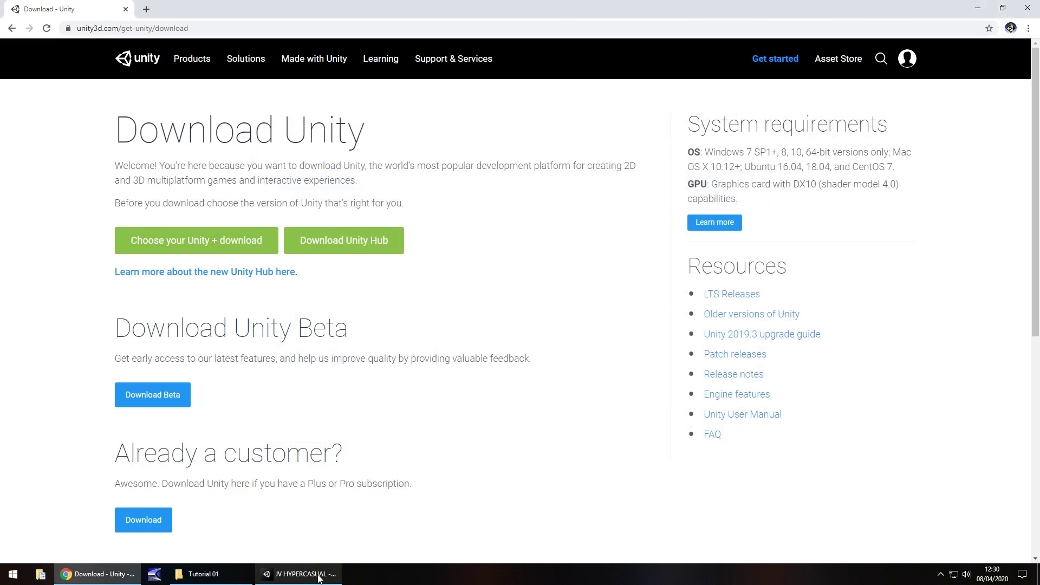
left_click(300, 574)
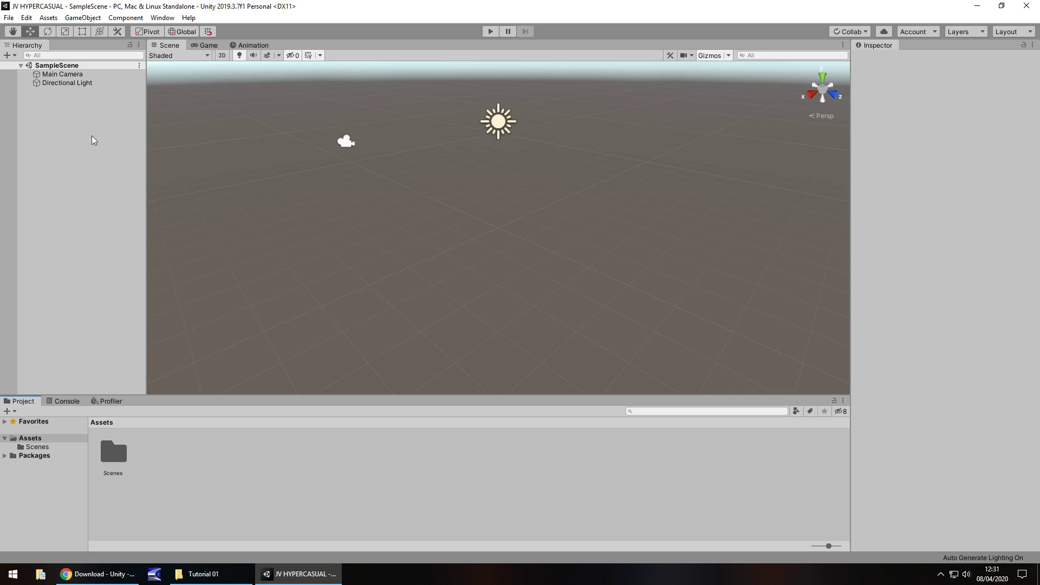
- Select the Main Camera and the Directional Light in the Hierarchy and in the Scene view to identify each object
left_click(59, 74)
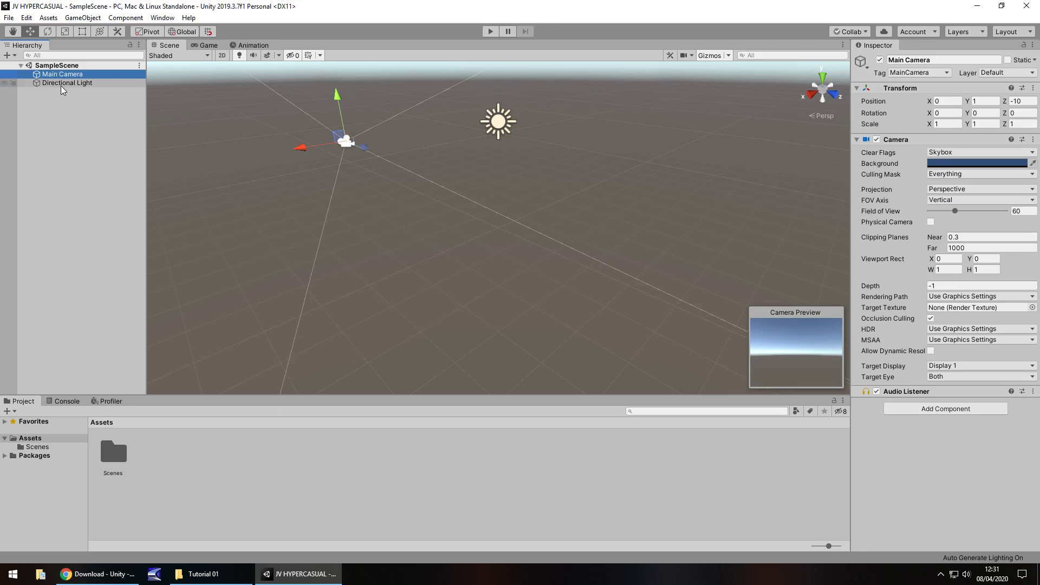
left_click(61, 84)
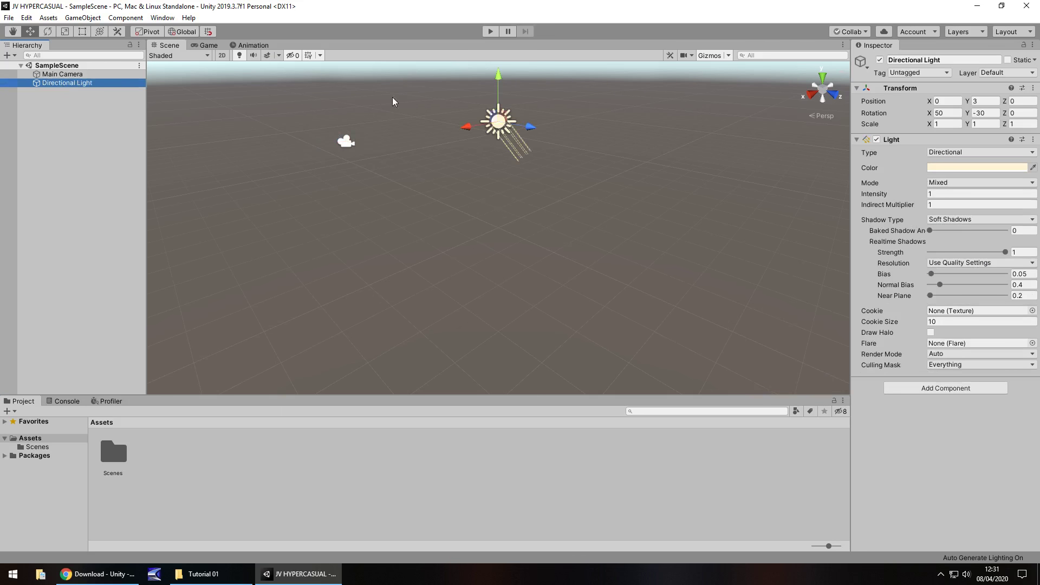
left_click(345, 142)
left_click(503, 124)
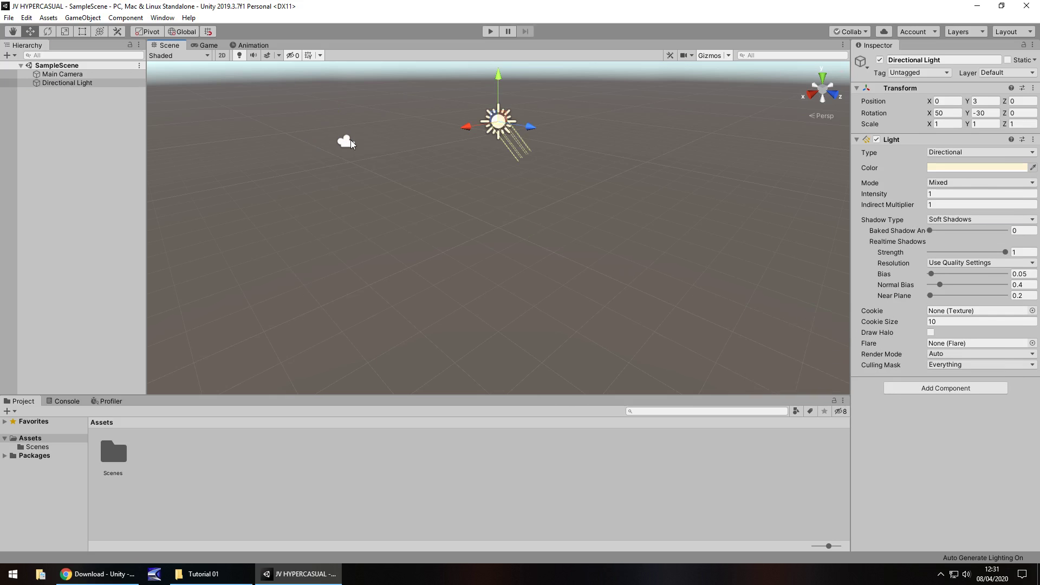
- Focus the Scene view on the Main Camera and the Directional Light in turn, ending on the Main Camera
left_click(347, 141)
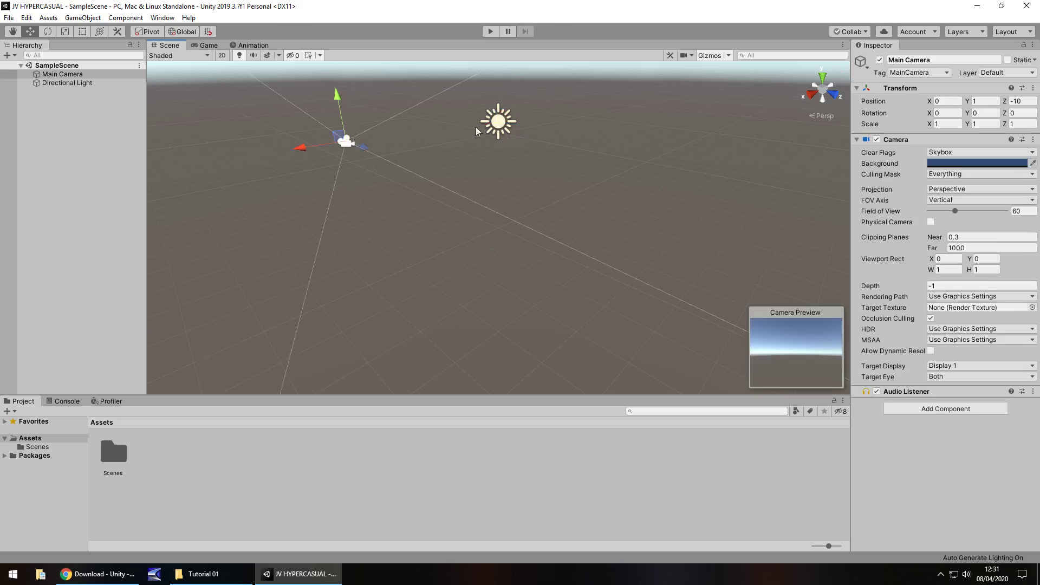
key("f")
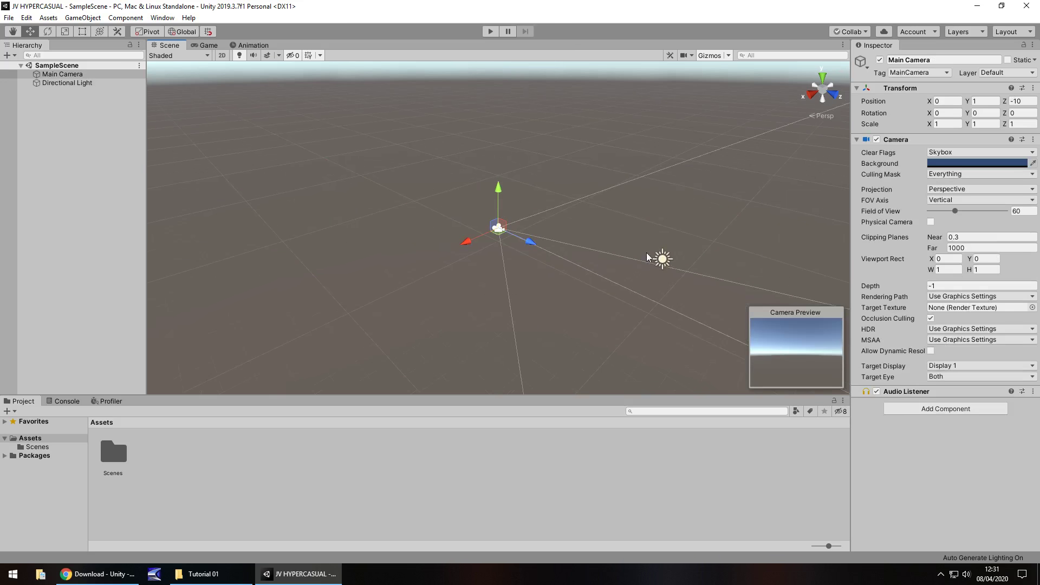
left_click(662, 260)
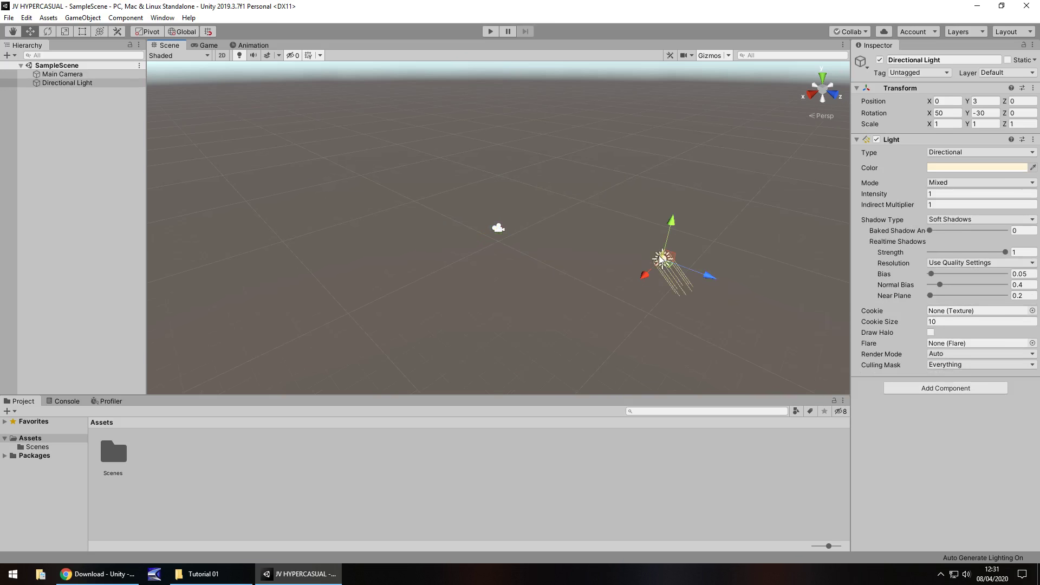
key("f")
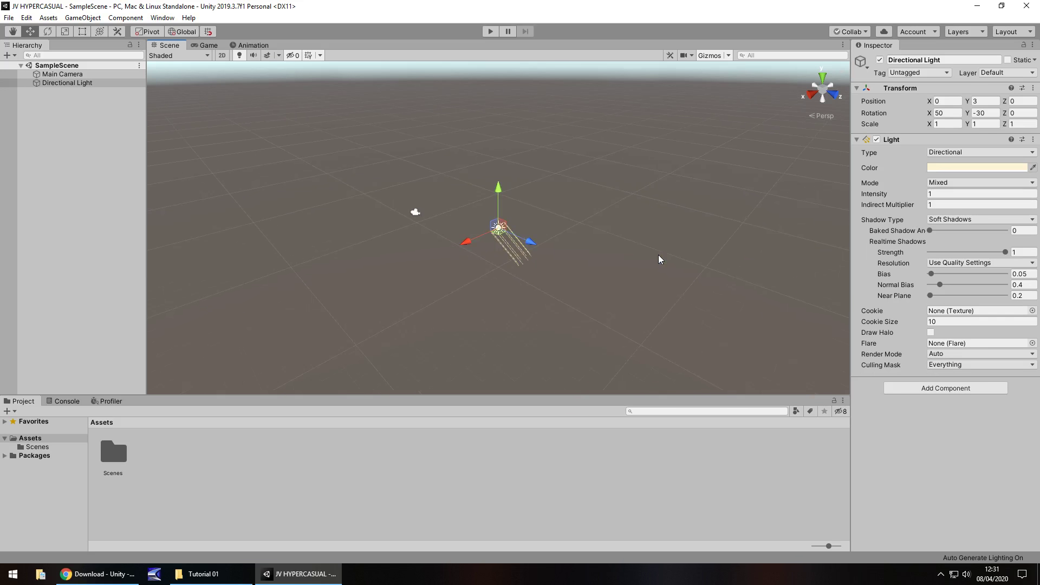
left_click(70, 82)
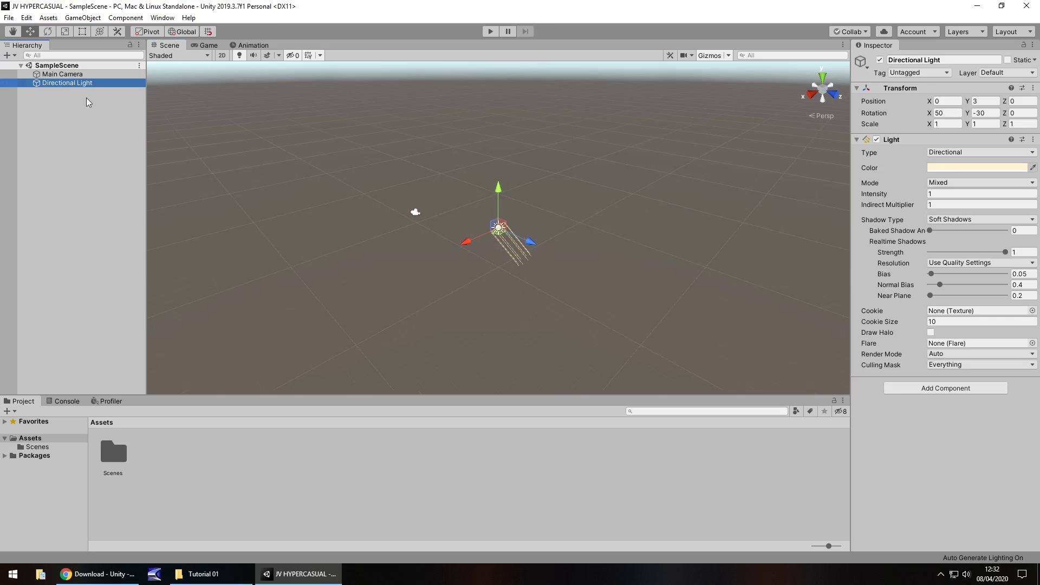
left_click(63, 77)
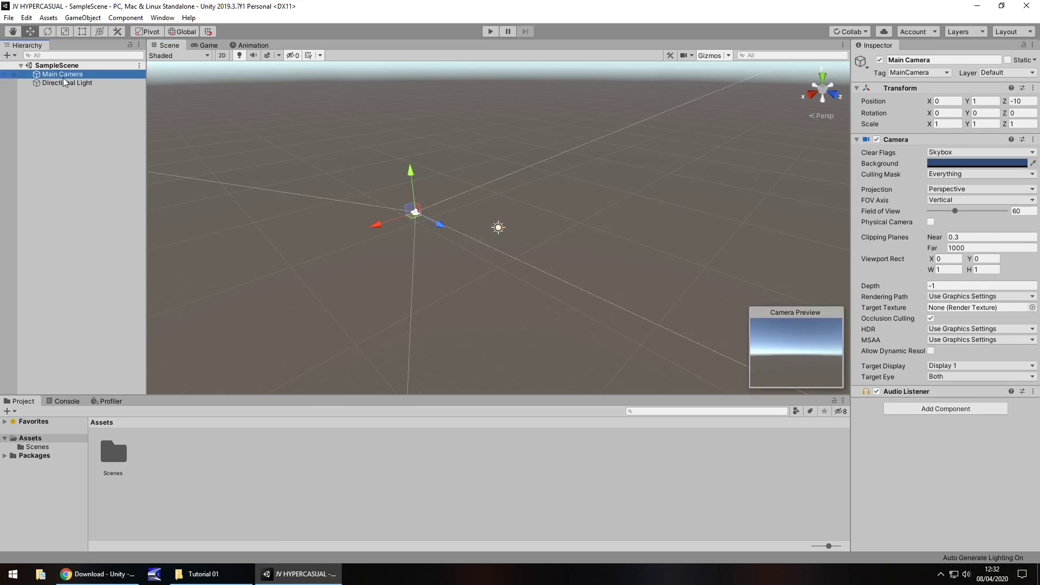
left_click(498, 227)
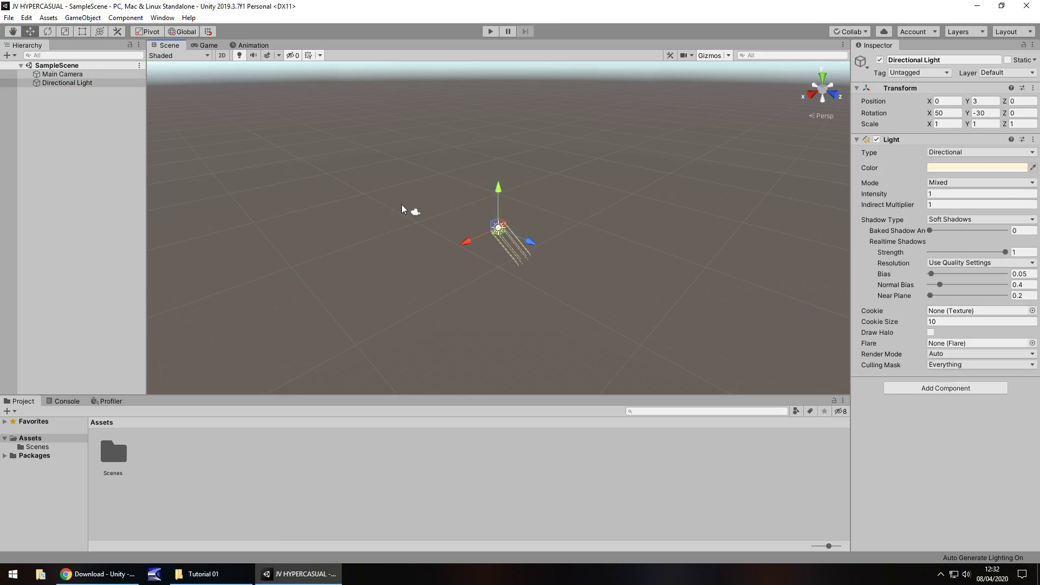
left_click(414, 211)
key("f")
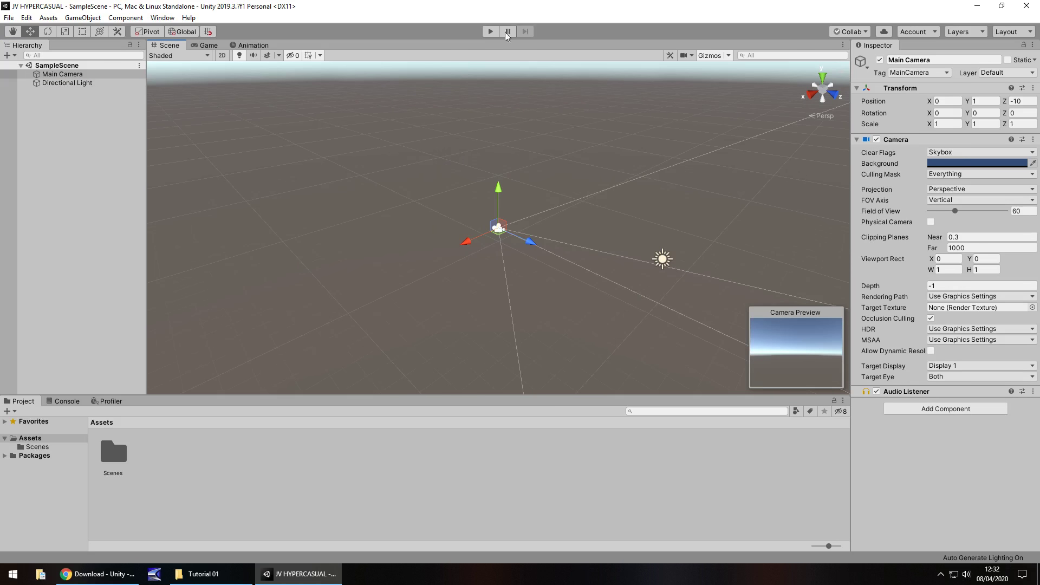
- Preview the scene in the Game view with a short play test, look at the Animation view and return to the Scene view
left_click(205, 46)
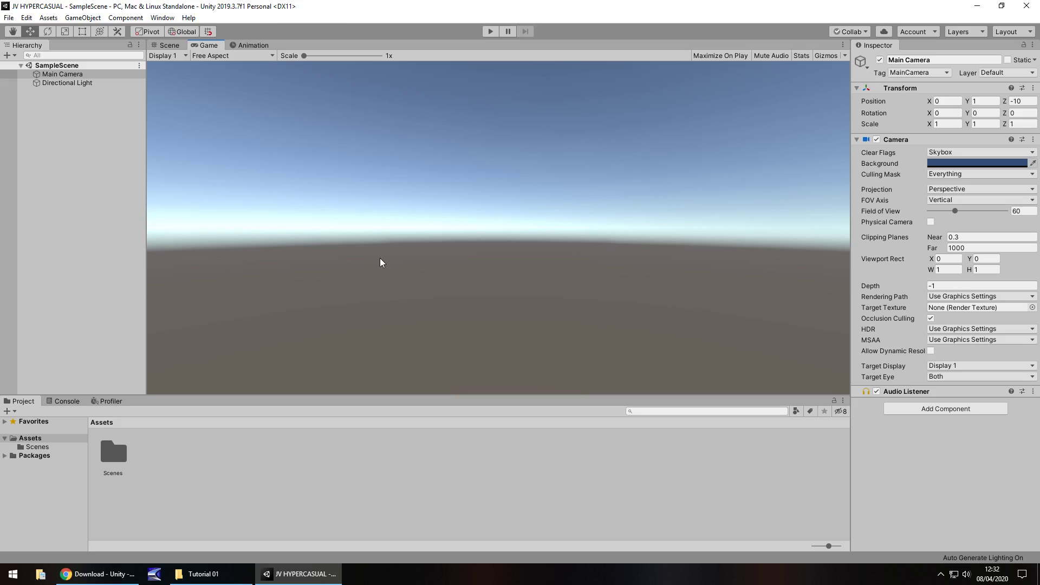
left_click(491, 31)
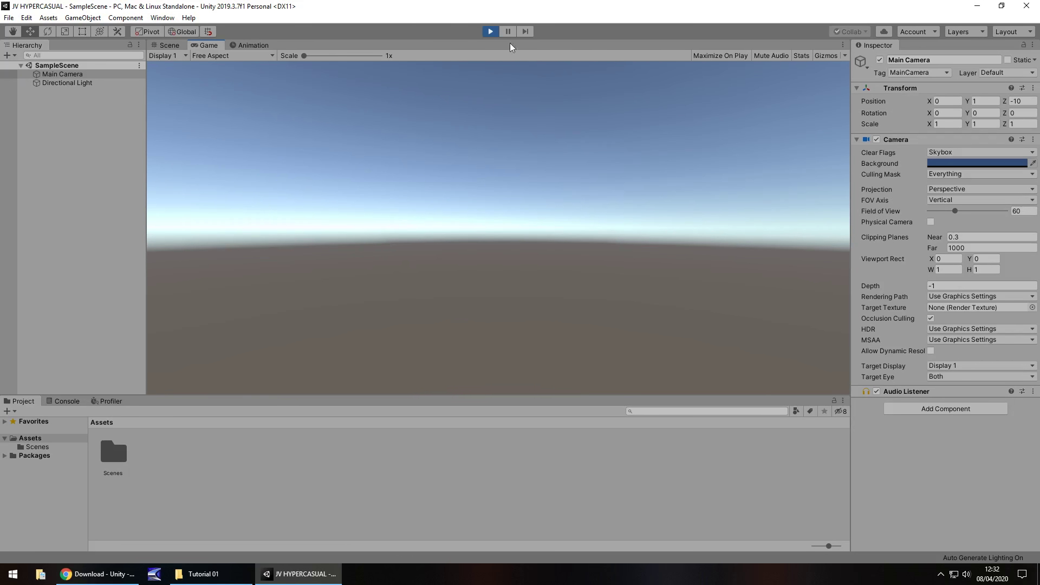
left_click(490, 32)
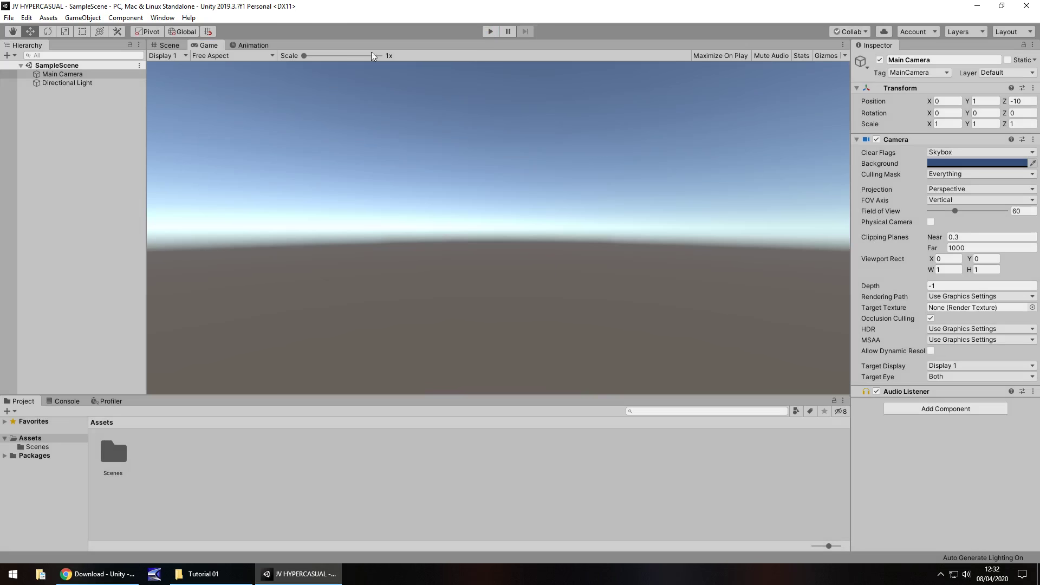
left_click(254, 45)
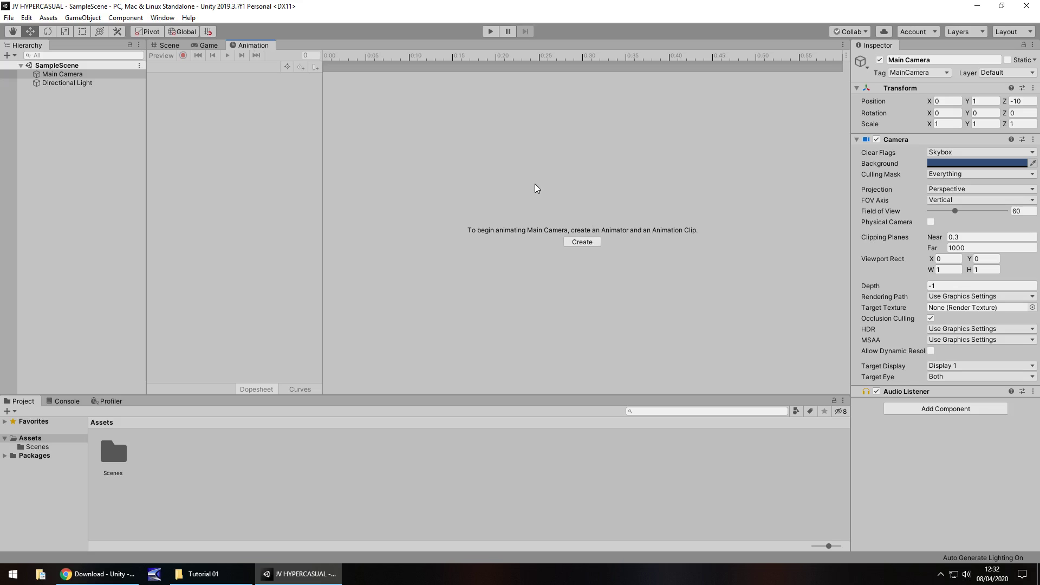
left_click(164, 45)
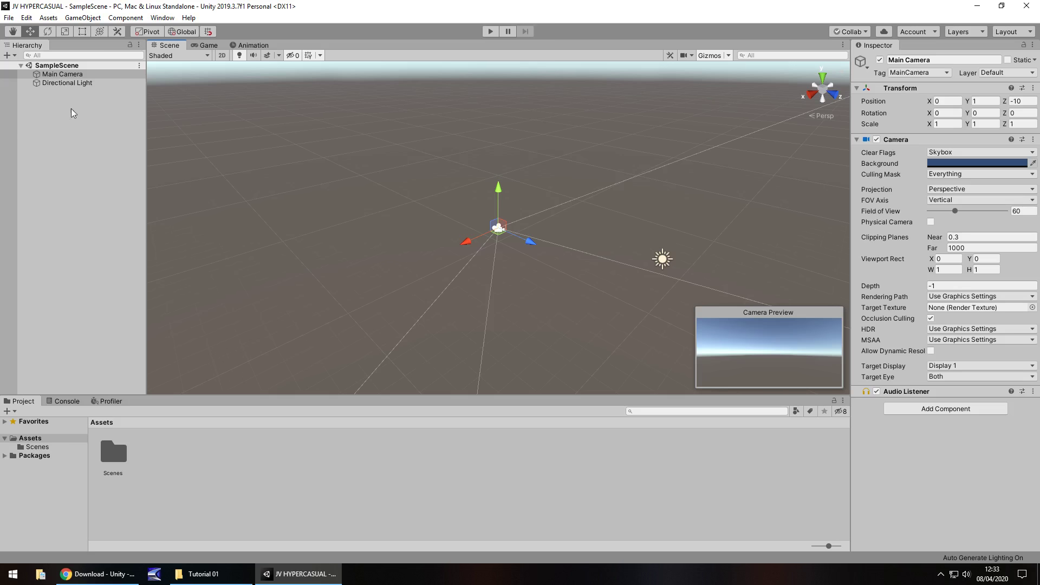
- Examine the Directional Light's and Main Camera's components and transform values, and compare the camera's Game and Scene views
left_click(65, 83)
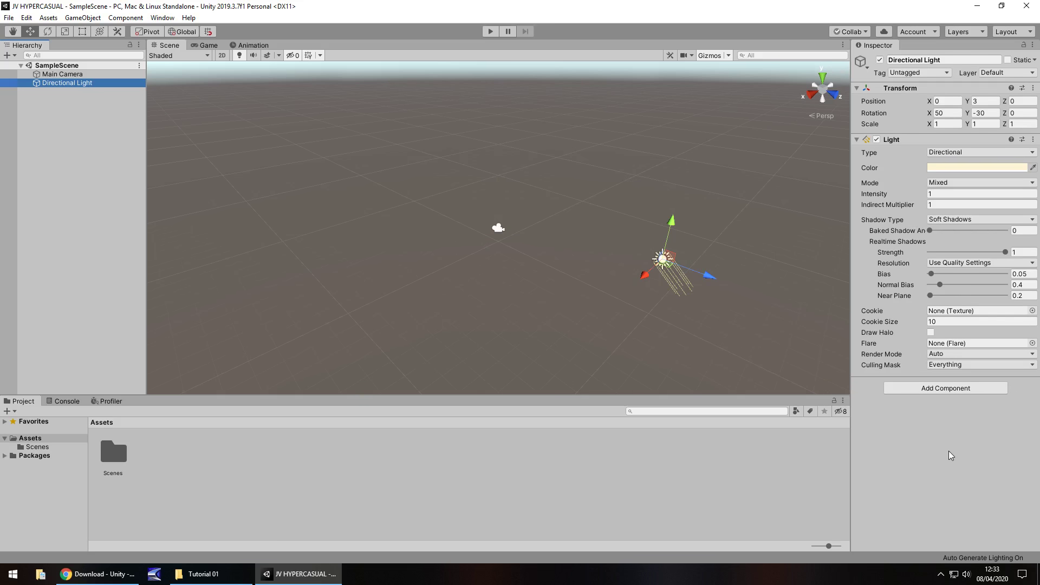
left_click(75, 75)
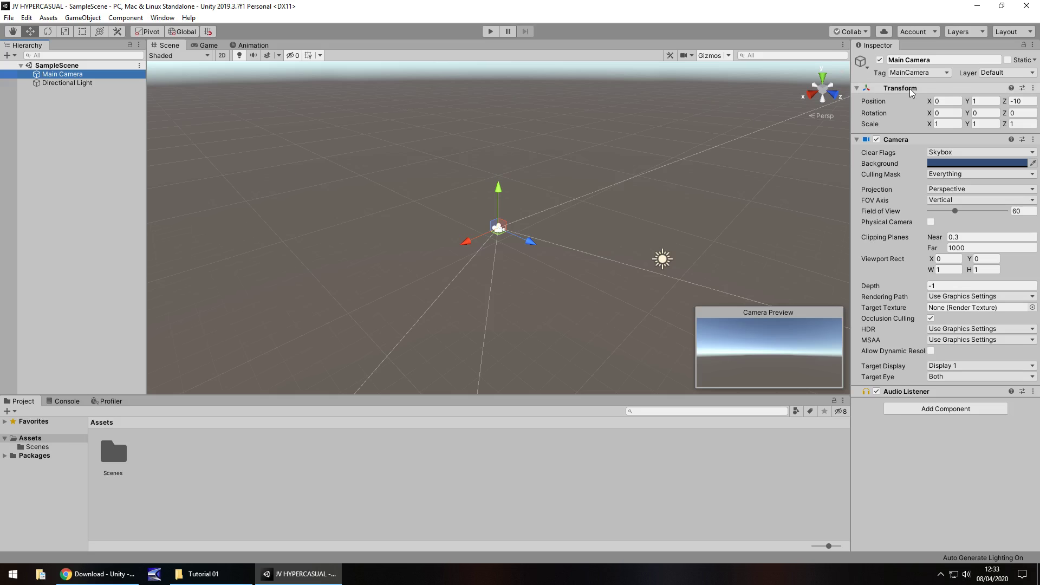
mouse_move(904, 107)
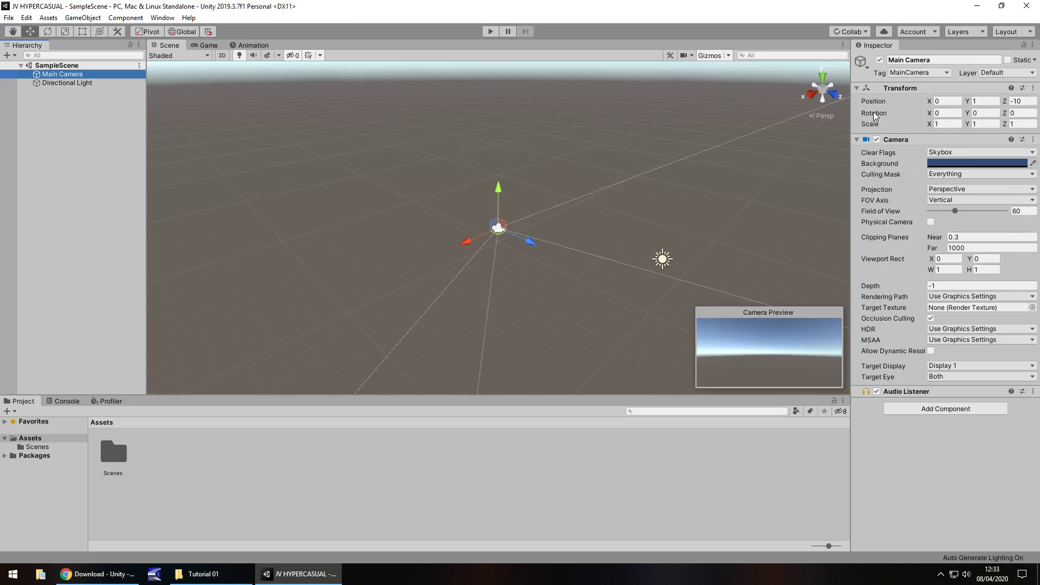
mouse_move(873, 129)
left_click(207, 44)
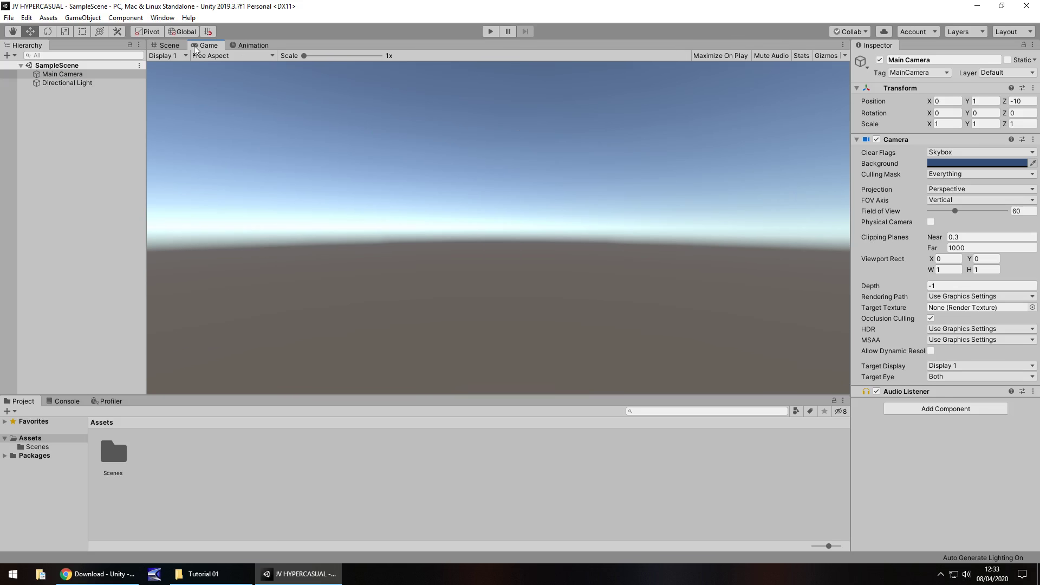
left_click(170, 45)
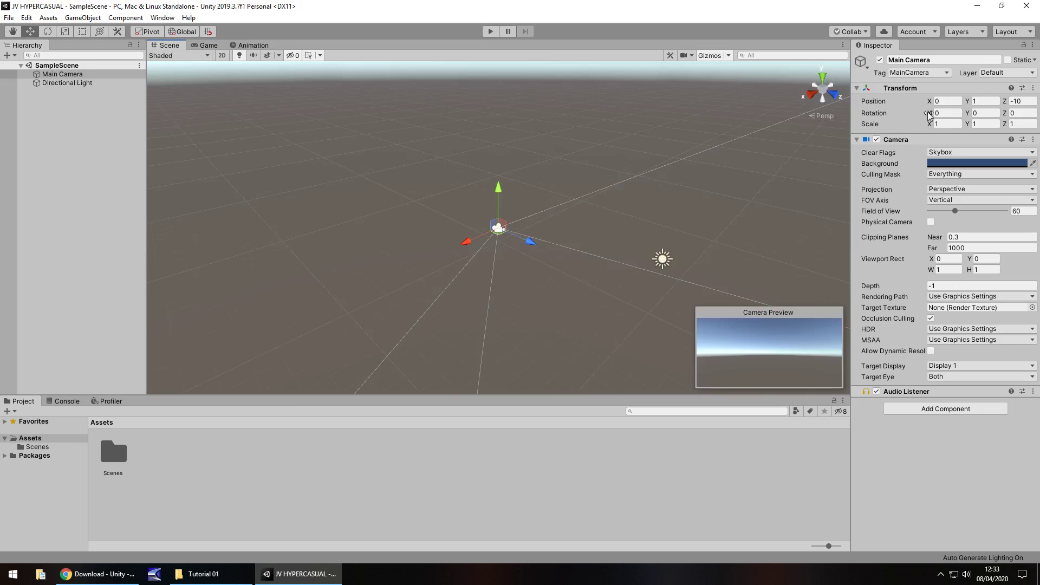
- Try X rotations of 52.19 and -21.37 on the Main Camera, check each in the Game view, and undo the rotation changes
left_click_drag(930, 113, 530, 134)
left_click(206, 45)
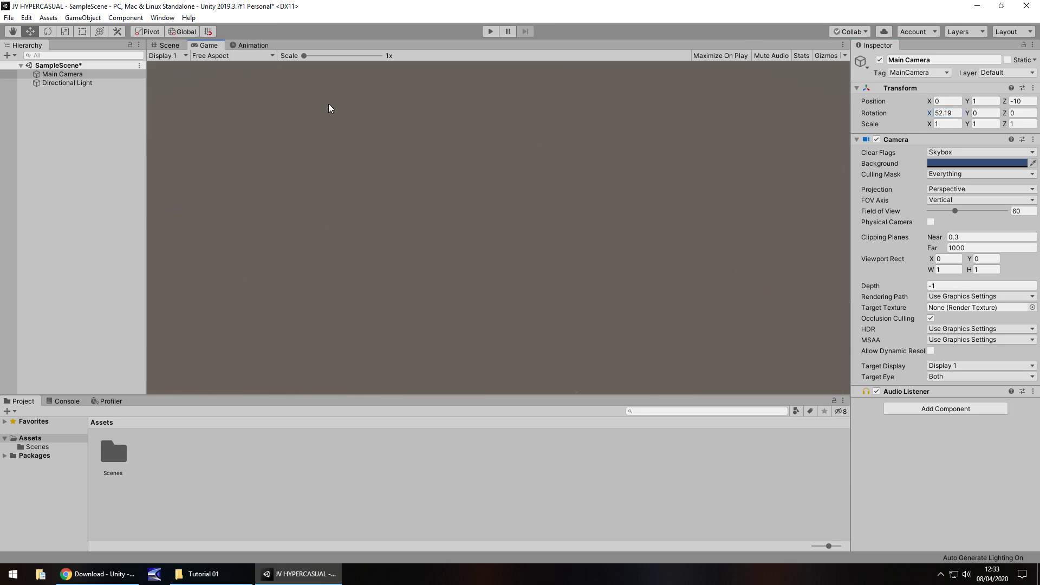
left_click(167, 45)
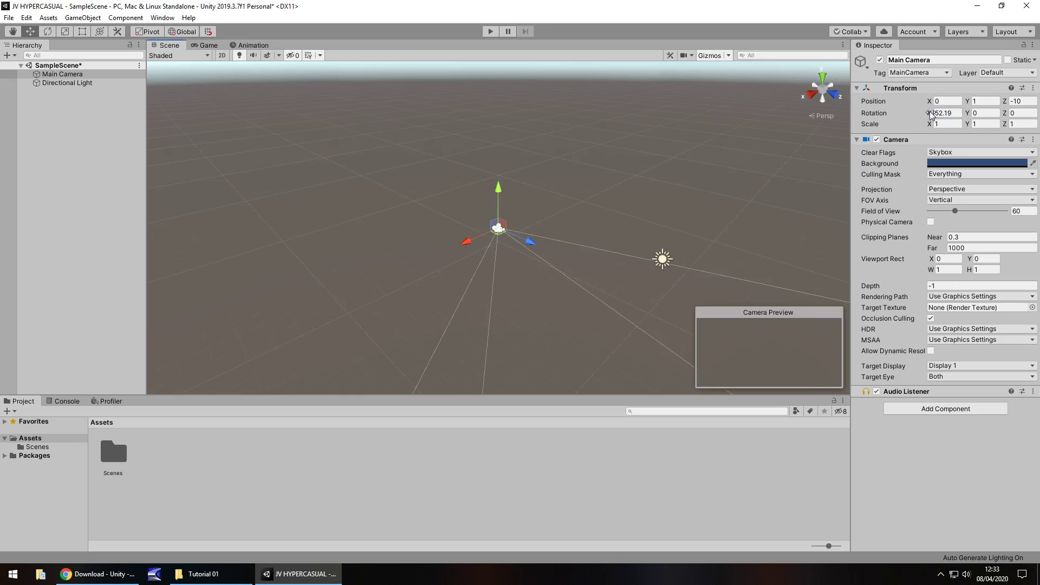
left_click_drag(931, 114, 629, 550)
left_click(203, 46)
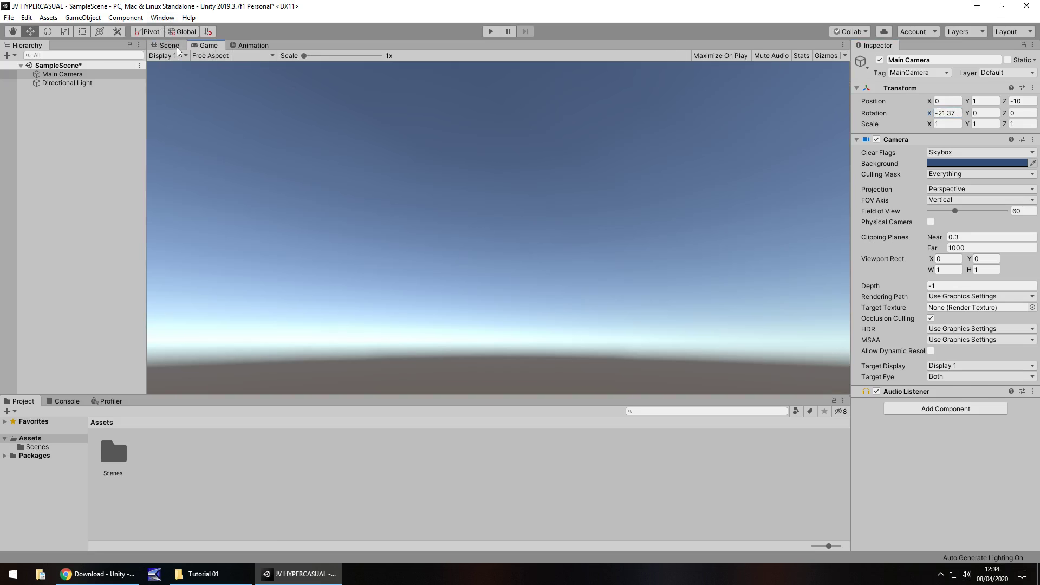
left_click(177, 47)
key("ctrl+z")
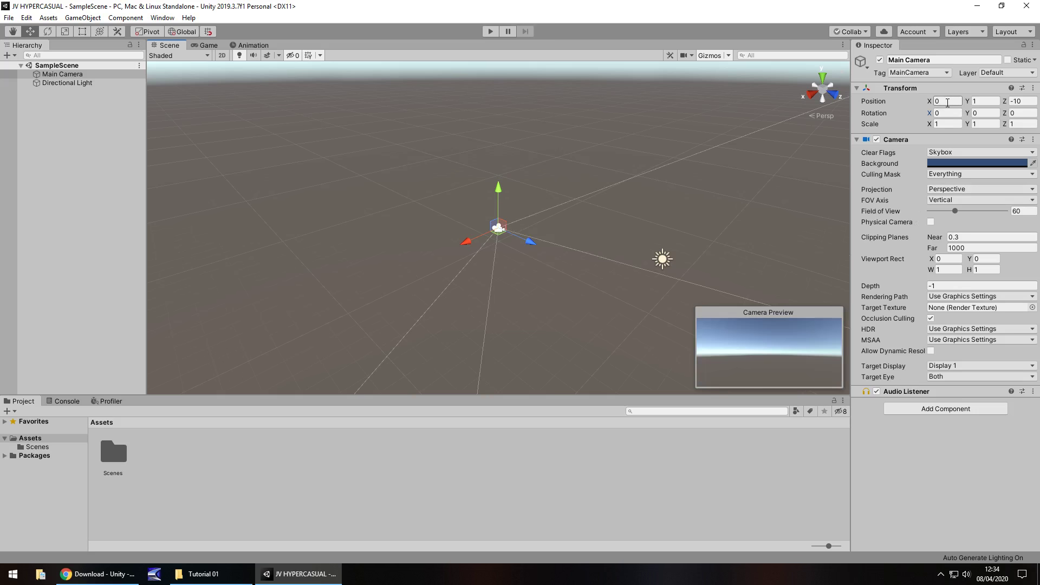
- Set the Main Camera's Y and Z position to 0
left_click(992, 101)
type("0")
key("Tab")
type("0")
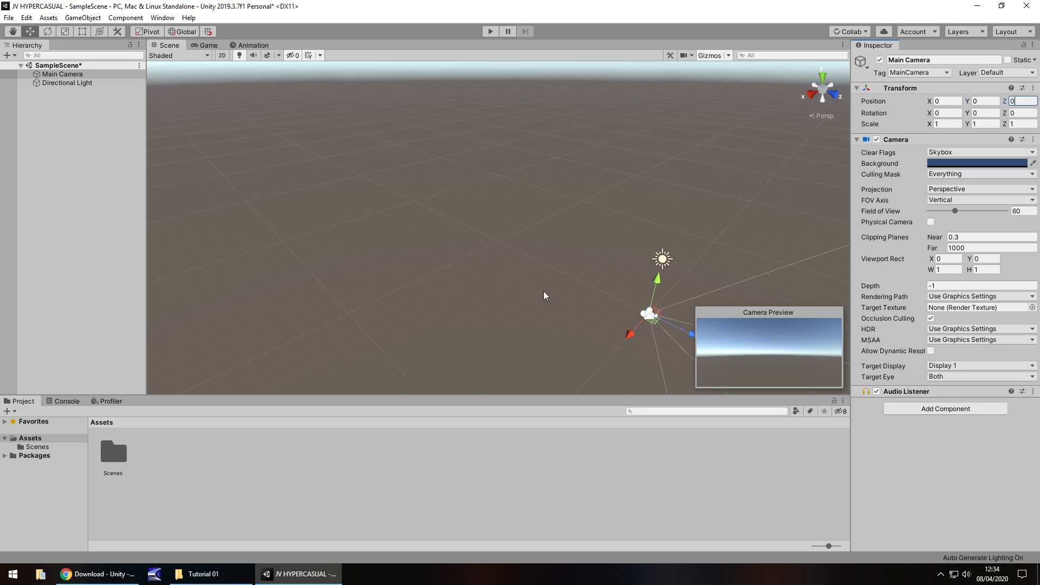
- Look at the Console for logged messages and at the Profiler for CPU usage
middle_click_drag(615, 196, 525, 151)
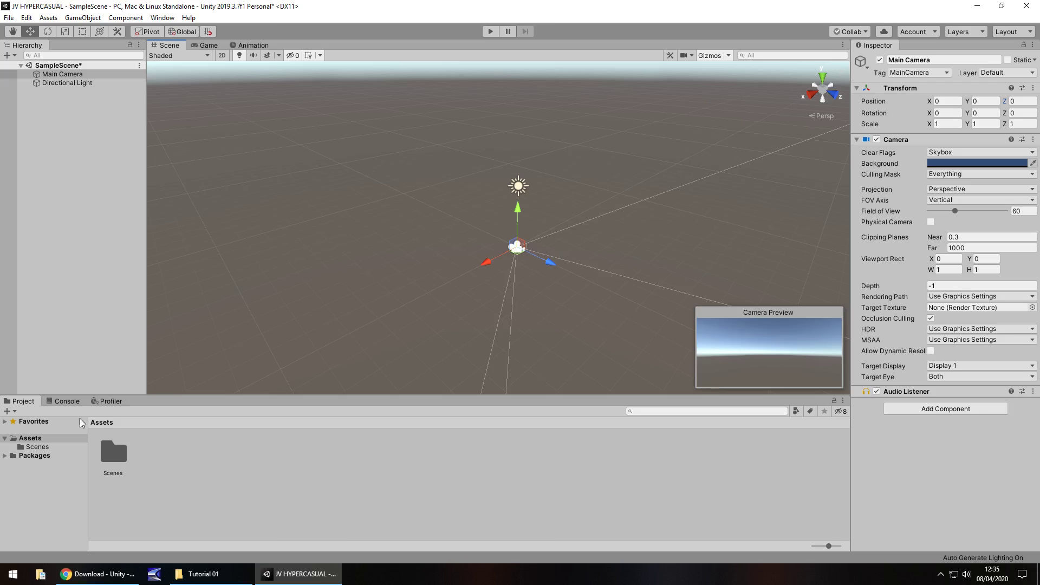
left_click(64, 401)
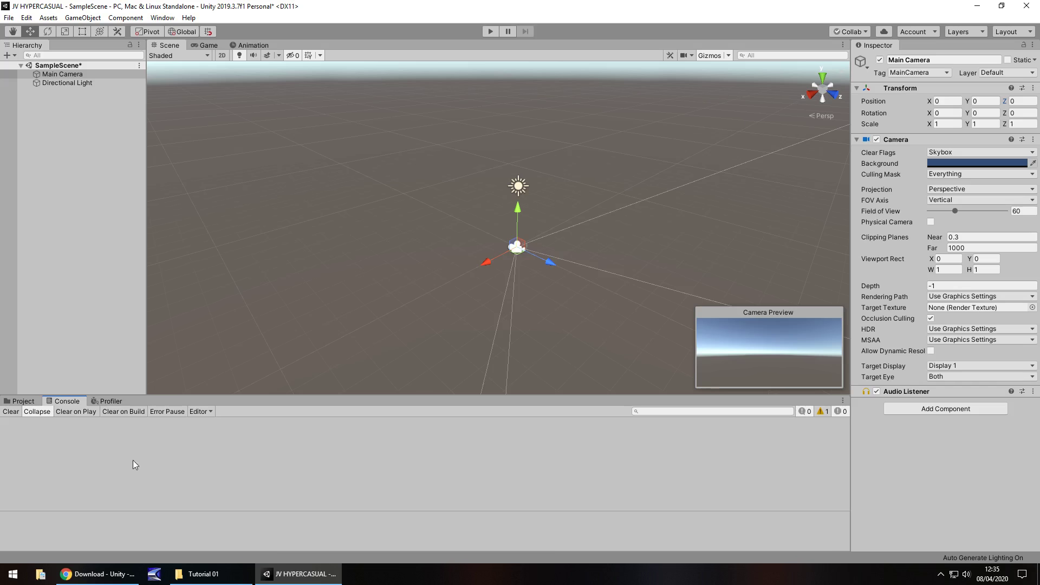
left_click(111, 402)
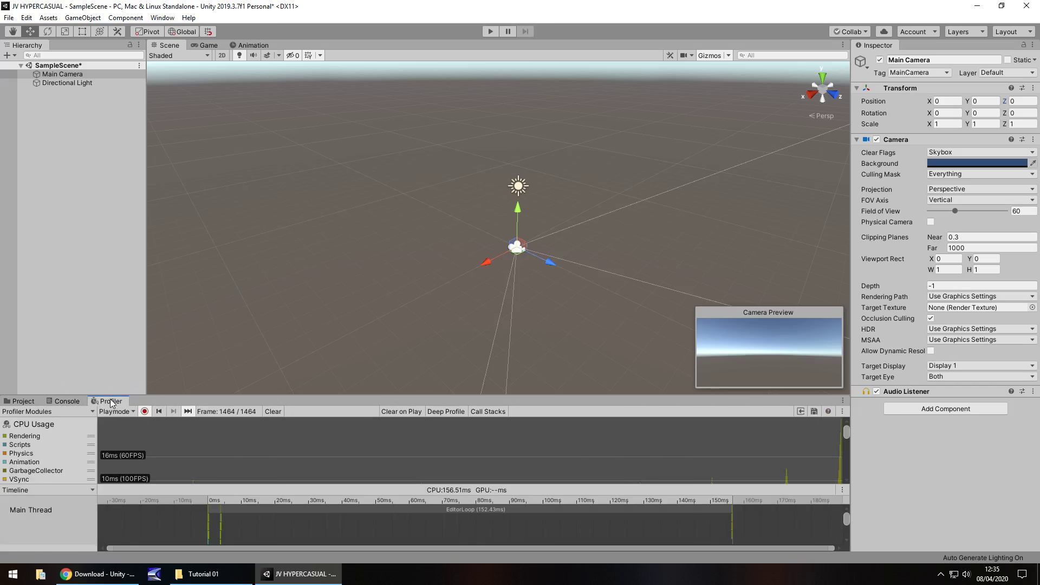
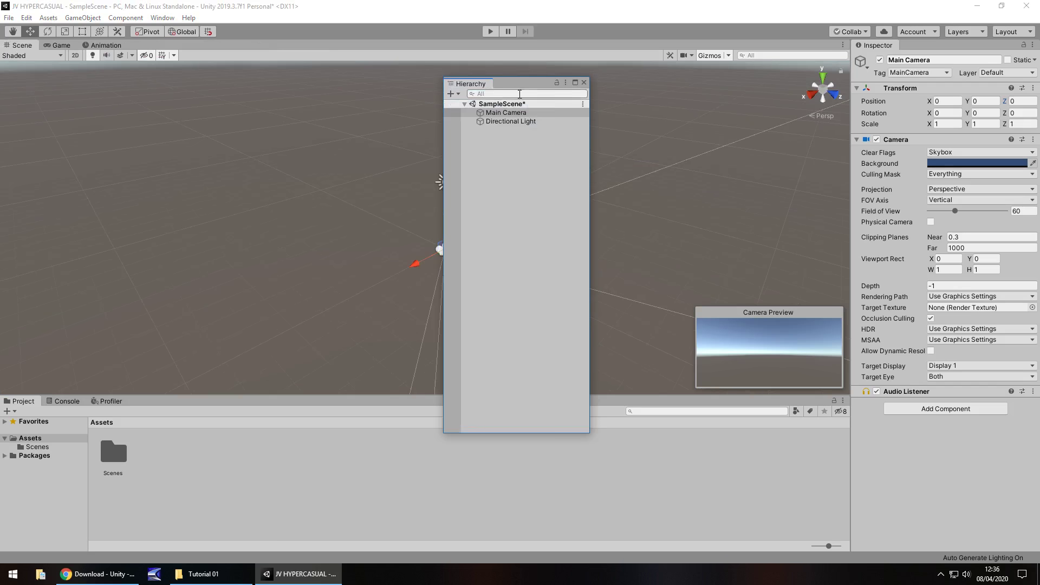
- Dock the floating Hierarchy in the Inspector's group, check both, and move the Inspector into the group with Project, Console and Profiler
left_click_drag(512, 85, 511, 112)
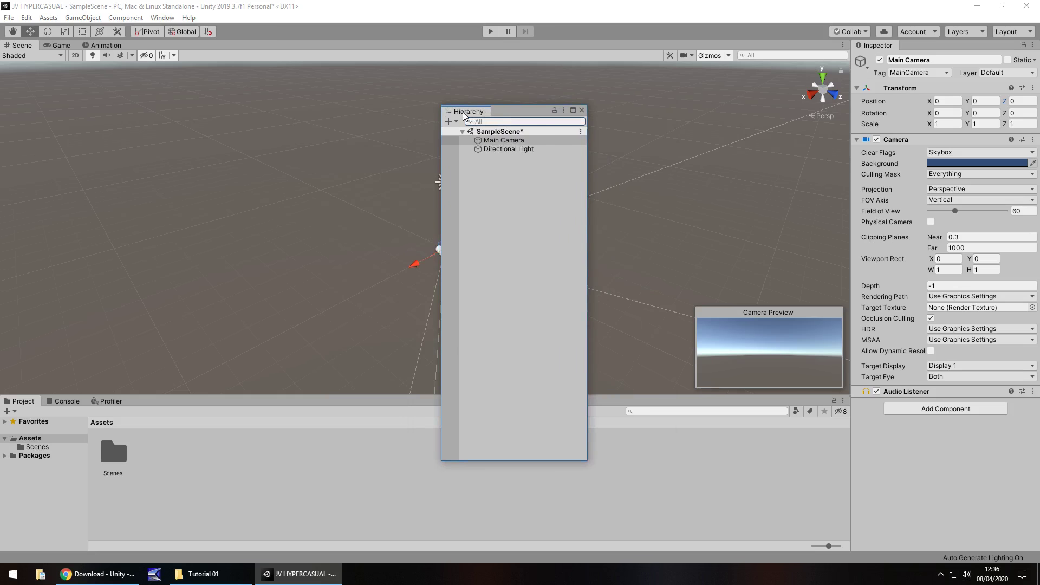
left_click_drag(467, 111, 857, 98)
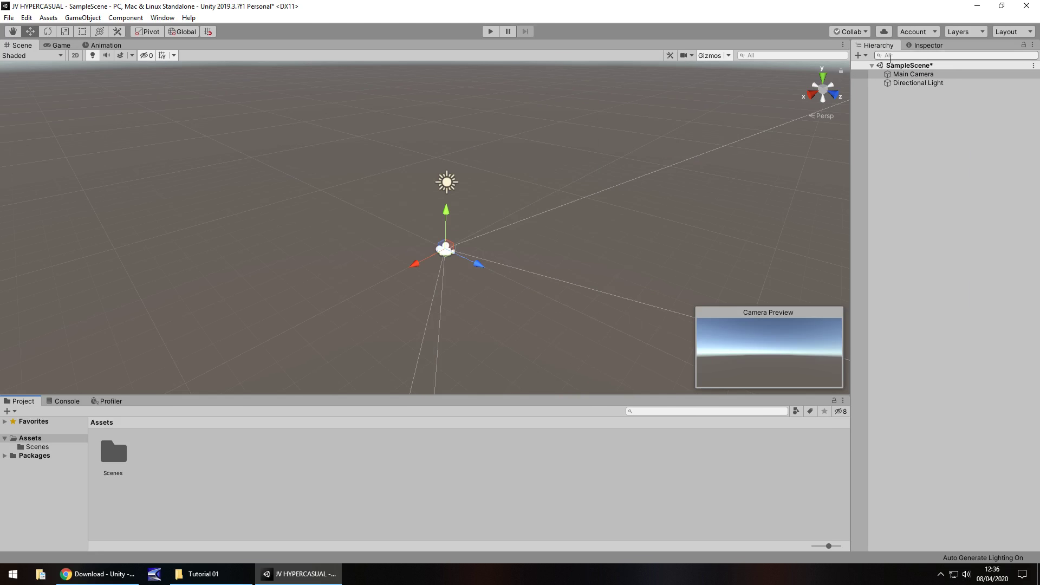
left_click(926, 46)
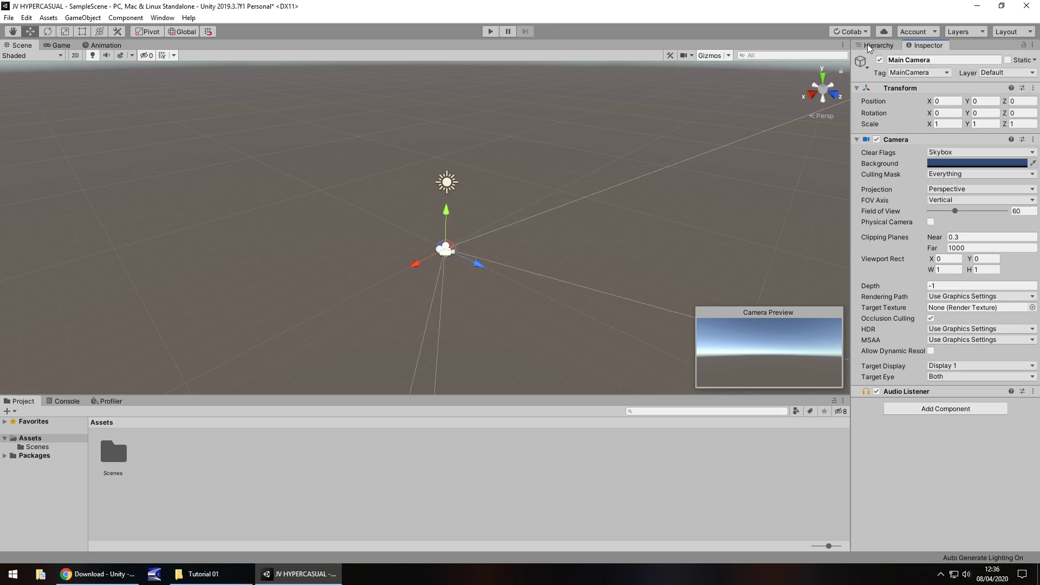
left_click(878, 45)
left_click(921, 44)
left_click_drag(911, 44, 132, 409)
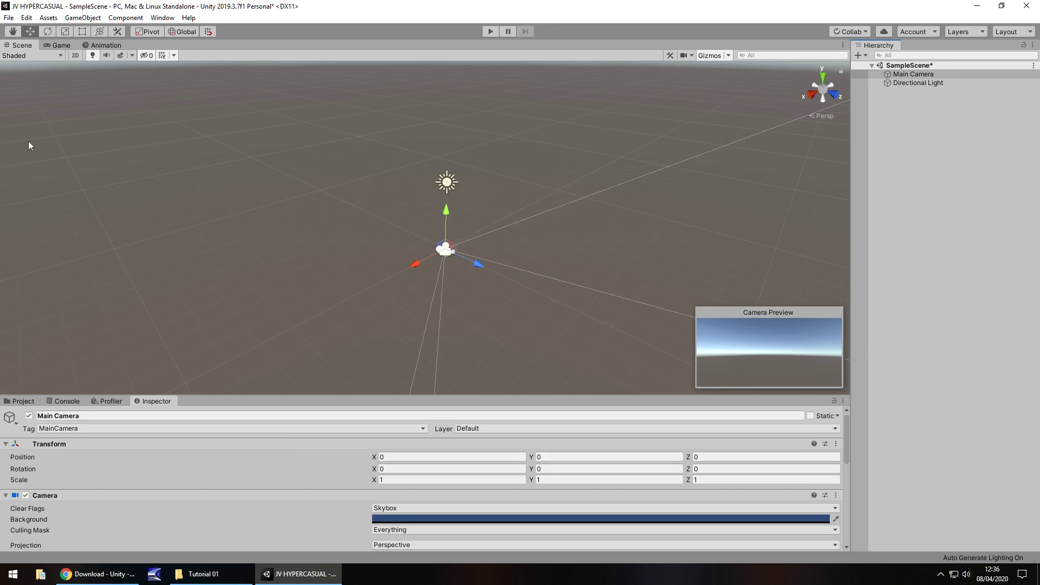
- Rearrange the layout with a narrow Game view beside the Scene and Animation views, and the Hierarchy and Inspector in separate columns
left_click_drag(21, 47, 76, 138)
left_click_drag(27, 180, 41, 180)
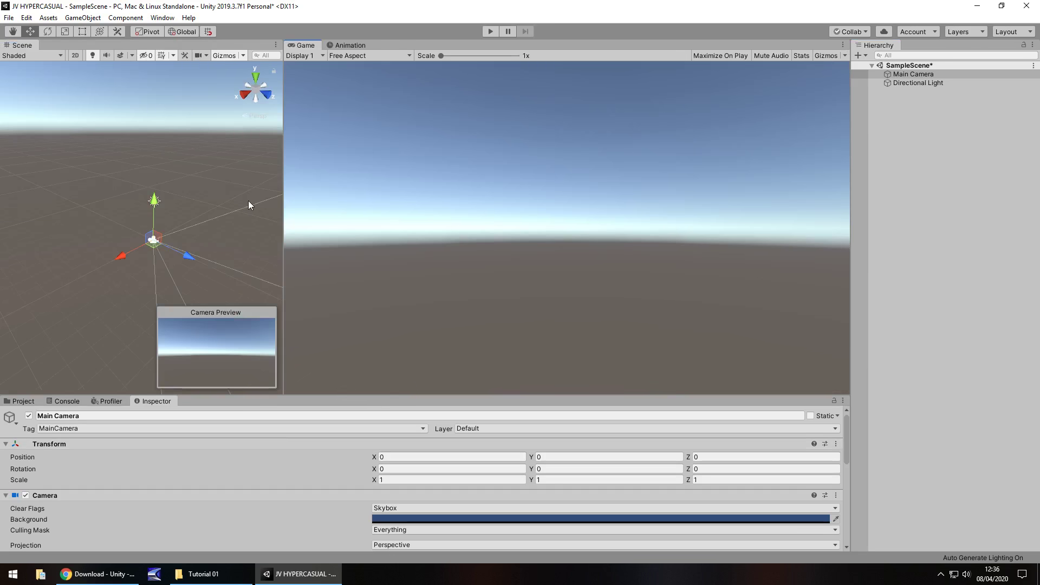
left_click_drag(284, 210, 314, 228)
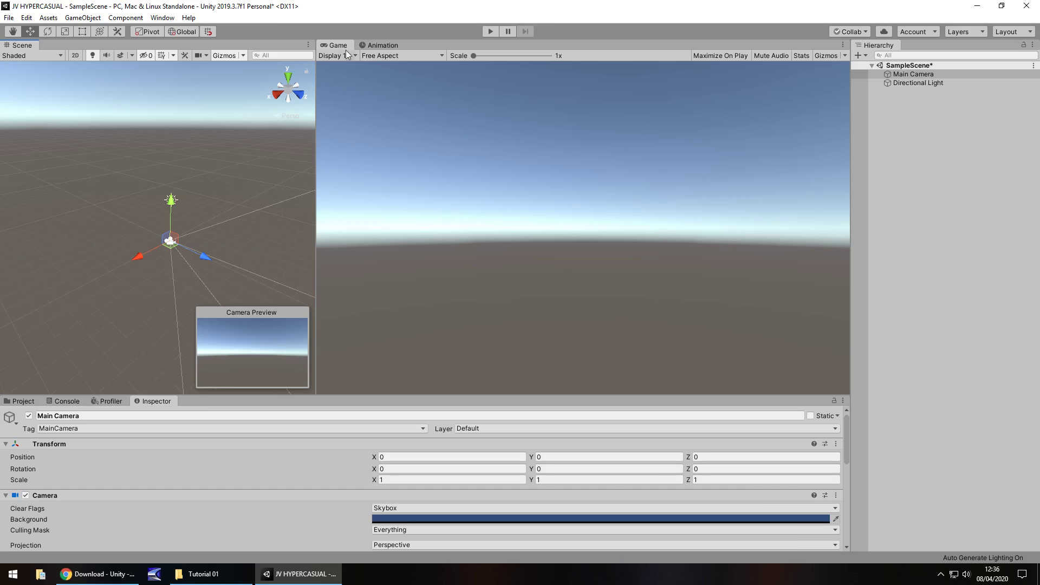
mouse_move(334, 45)
left_mouse_down()
mouse_move(22, 46)
mouse_move(347, 49)
left_mouse_up()
left_click_drag(316, 233, 211, 254)
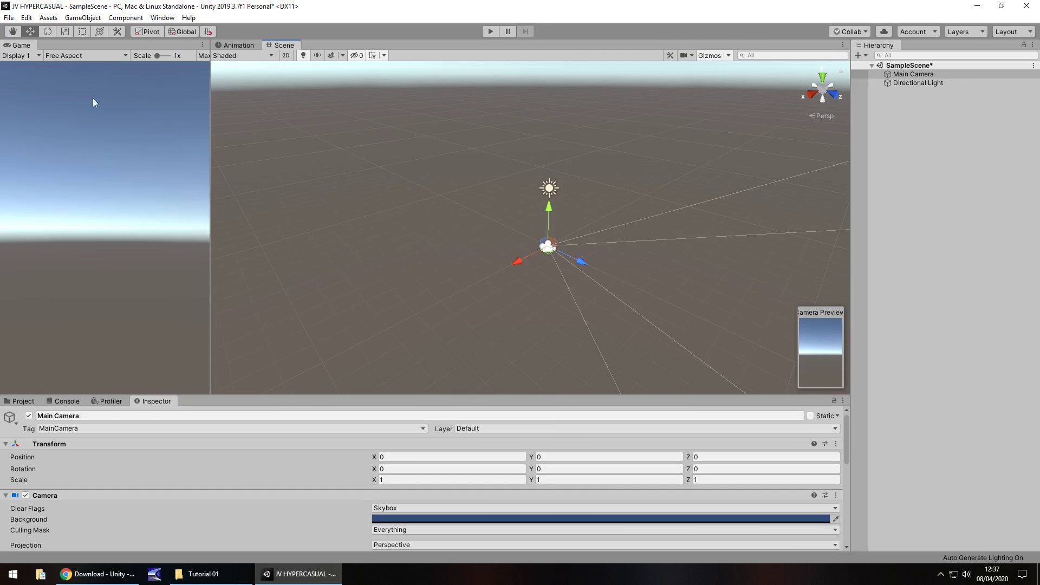
left_click_drag(148, 401, 674, 296)
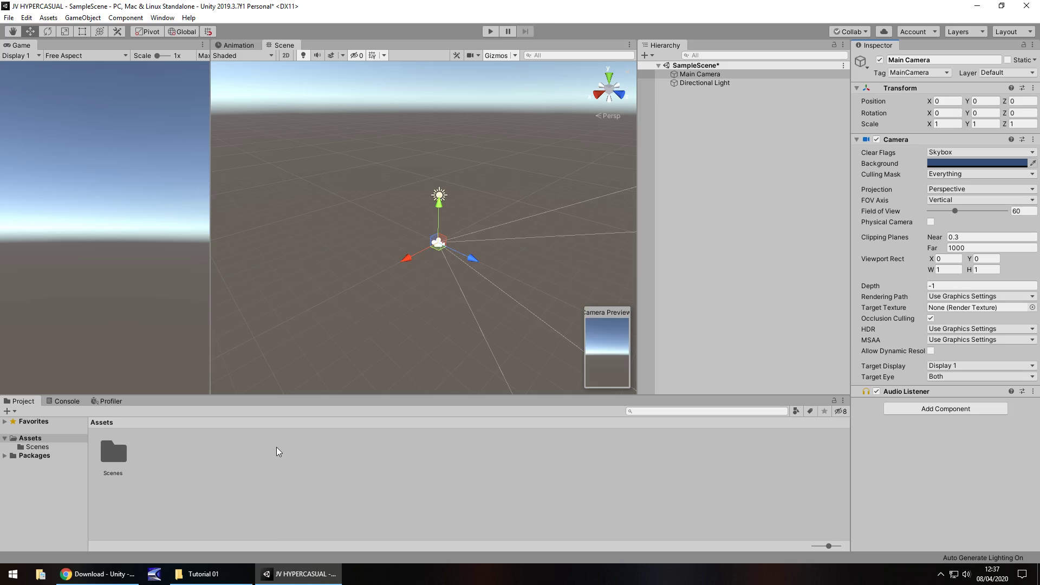
- Switch the project's build platform to Android and close the build settings
left_click(8, 18)
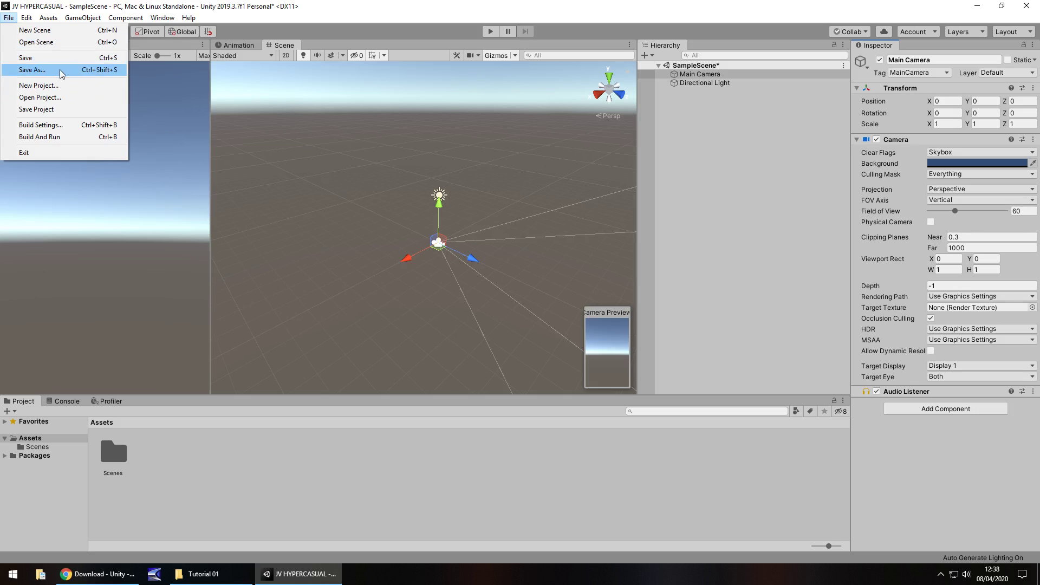
left_click(44, 126)
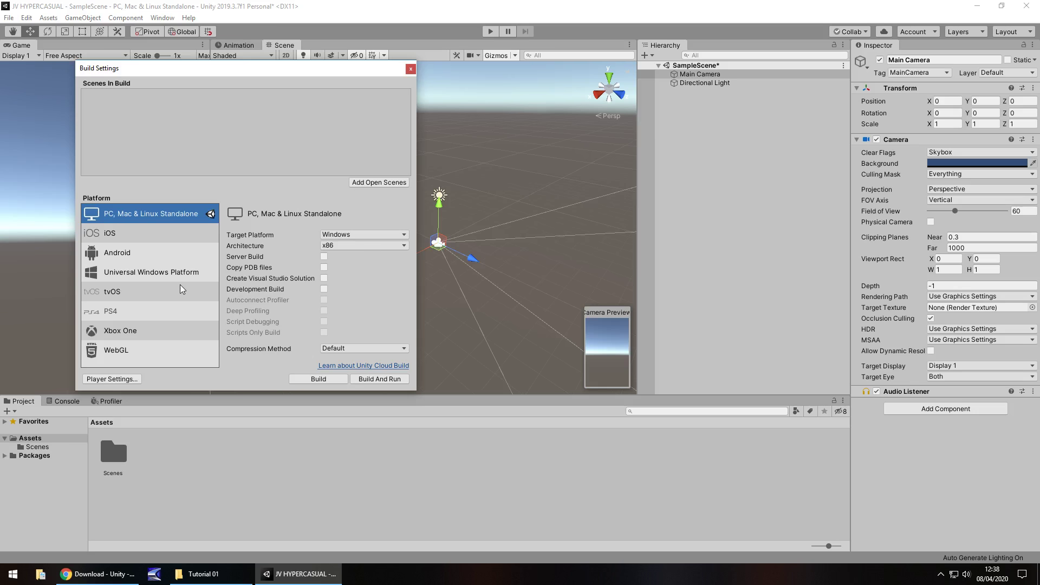
left_click(116, 250)
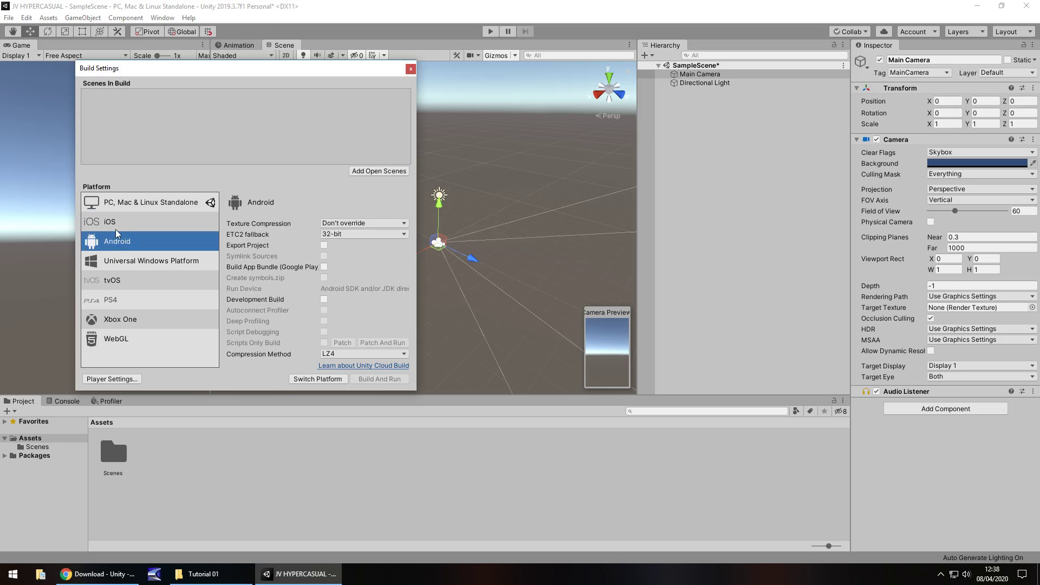
left_click(318, 379)
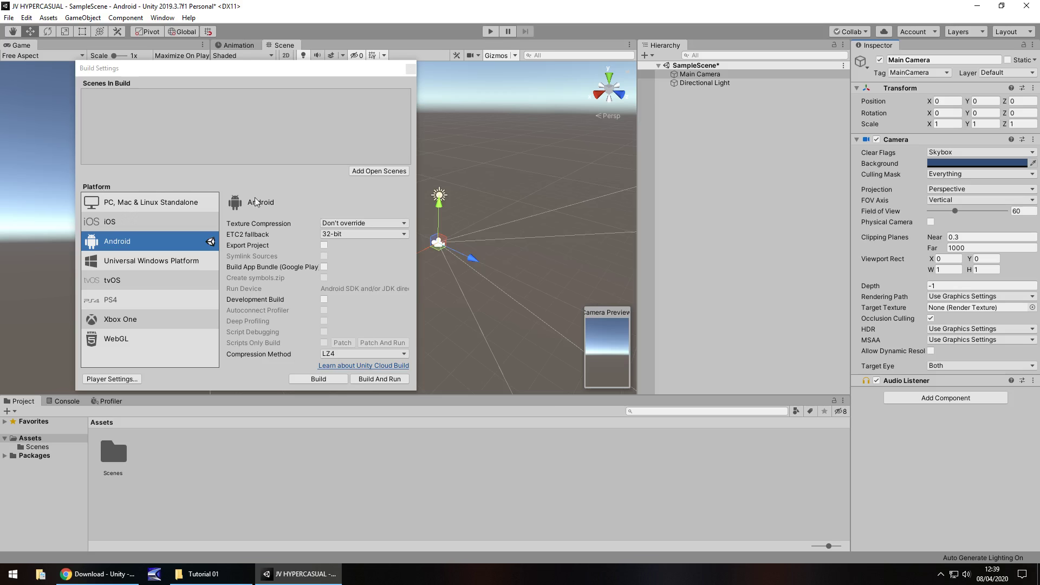
left_click(410, 70)
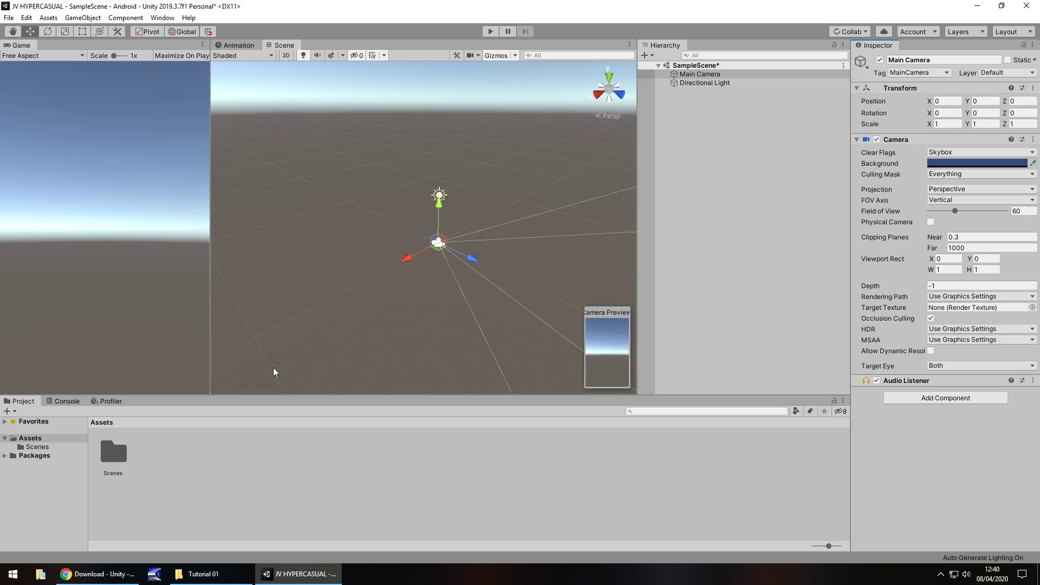
- Examine the available asset, GameObject, component, window and help commands, including the Animation window entry
left_click(10, 18)
mouse_move(26, 18)
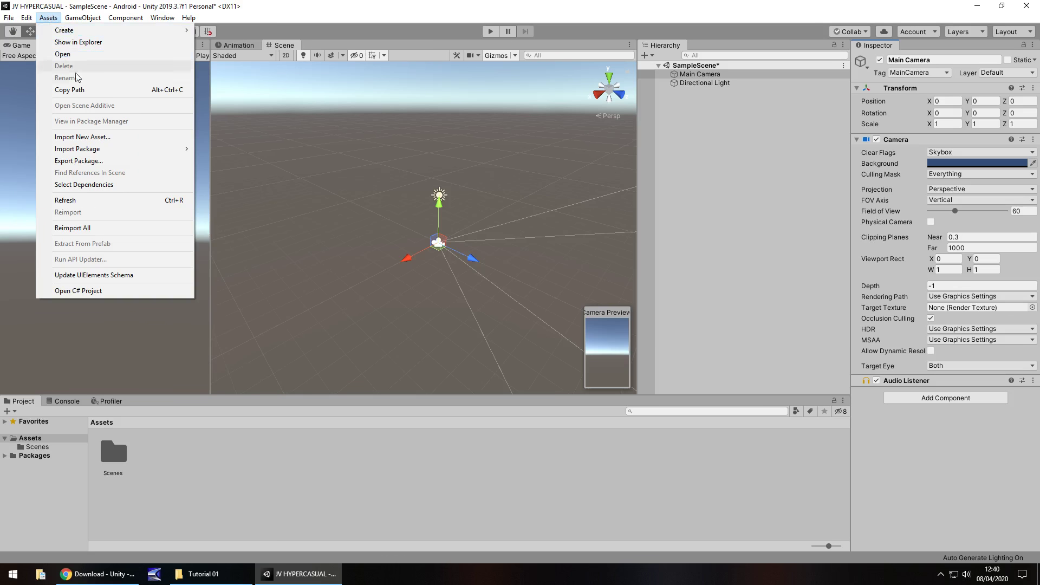
mouse_move(89, 144)
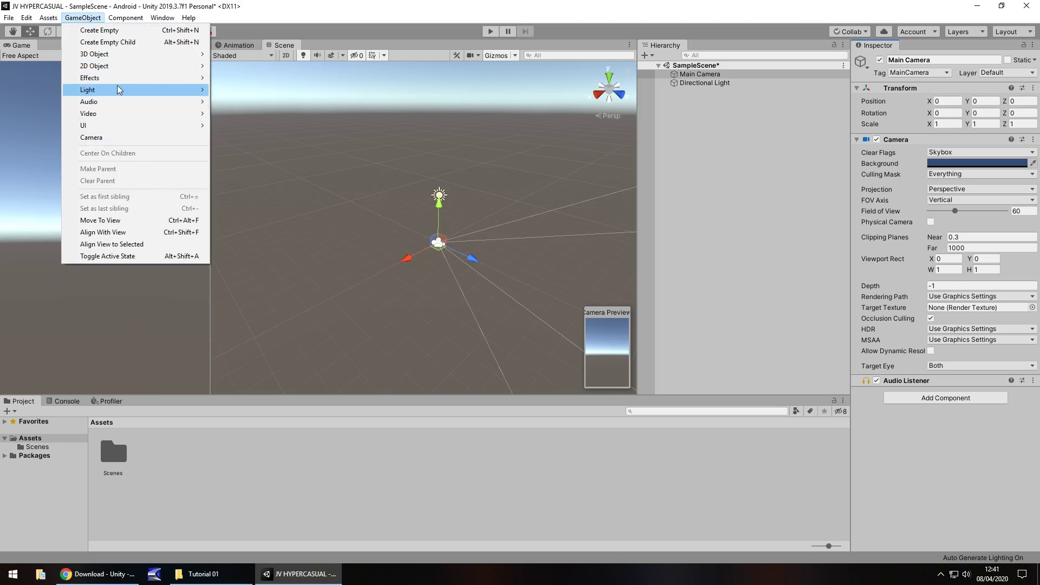
mouse_move(124, 22)
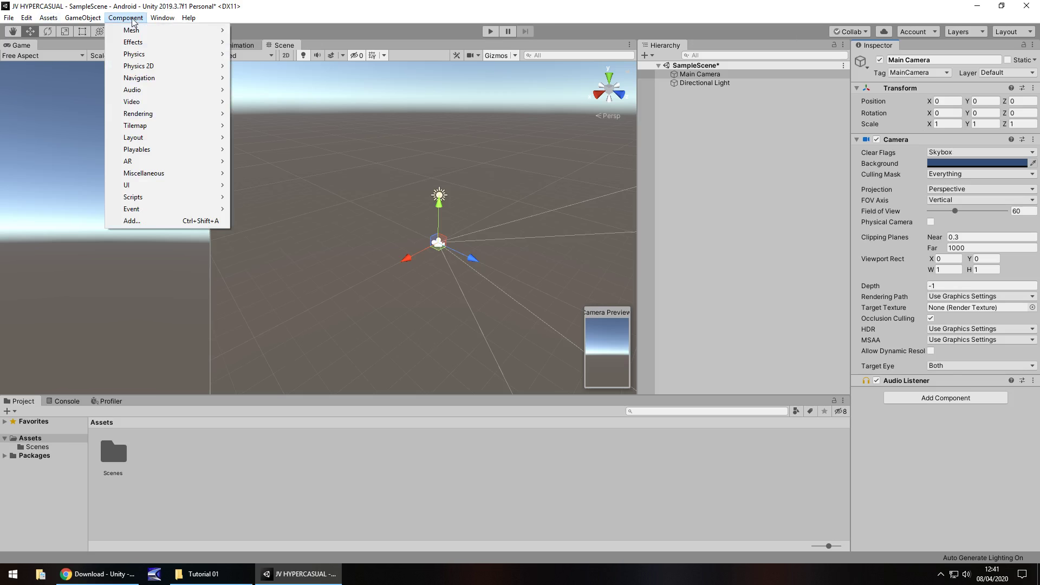
mouse_move(163, 19)
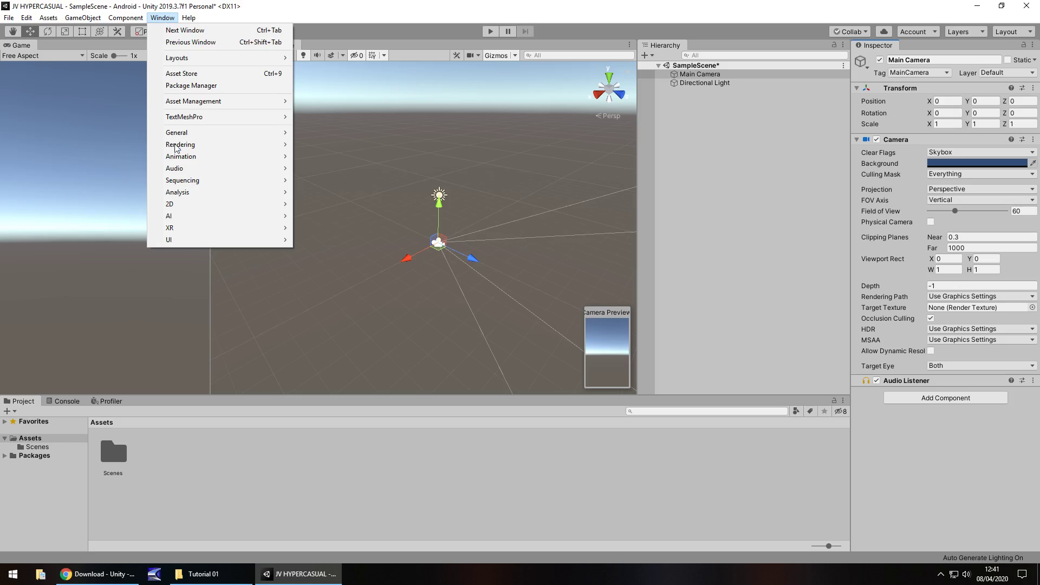
mouse_move(180, 157)
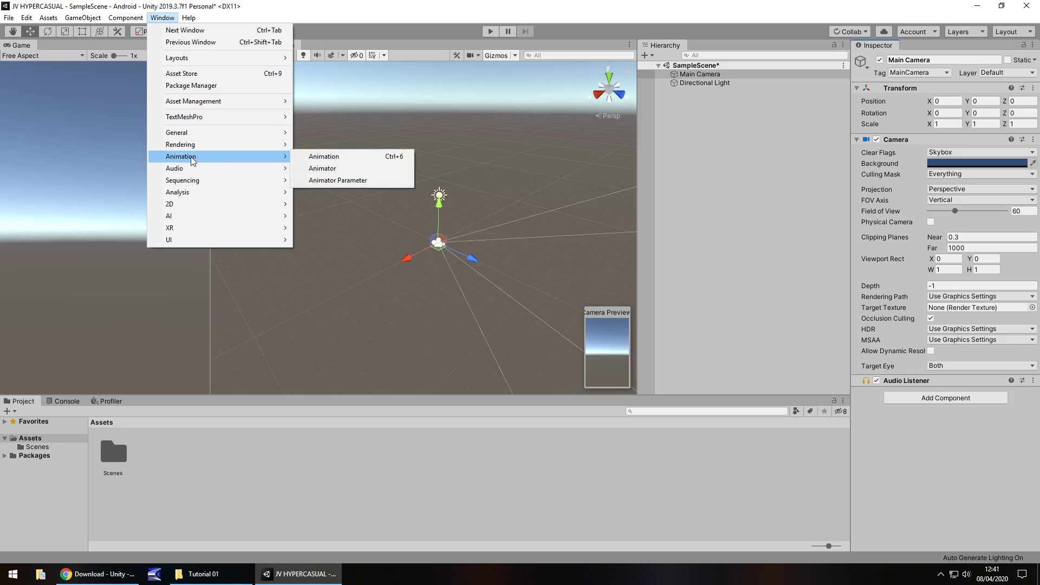
left_click(325, 157)
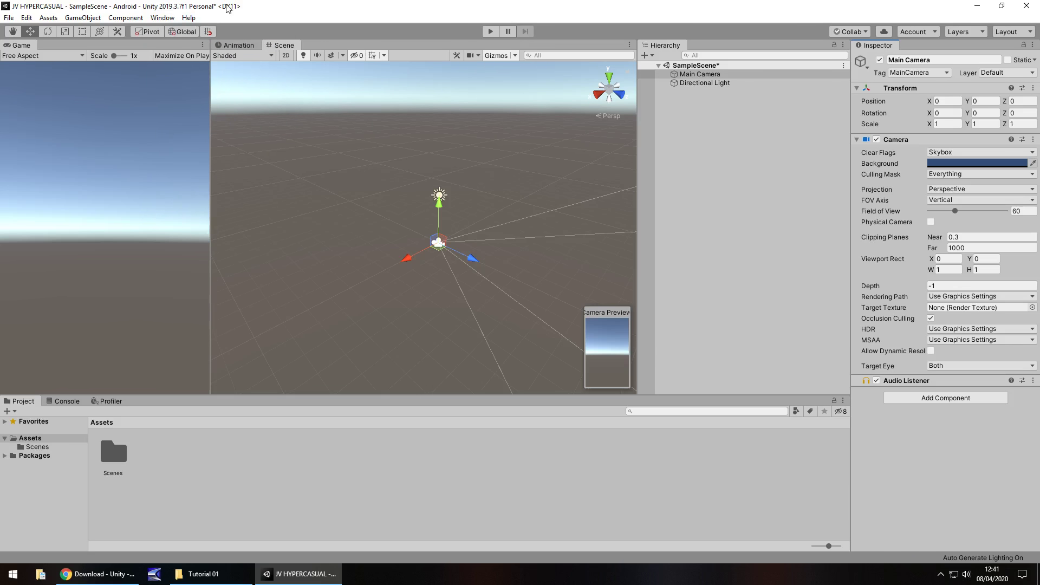
left_click(188, 18)
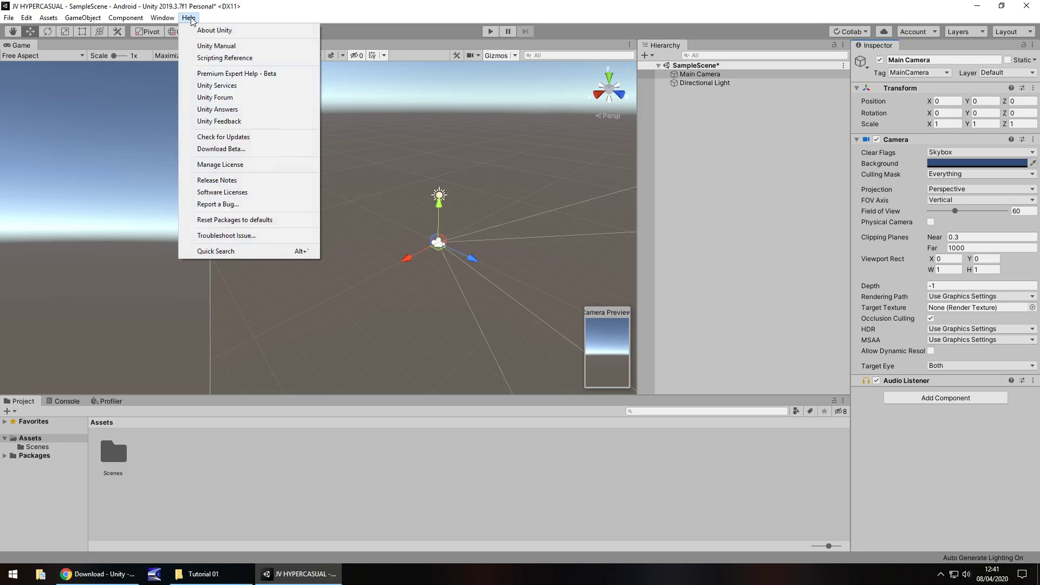
left_click(287, 21)
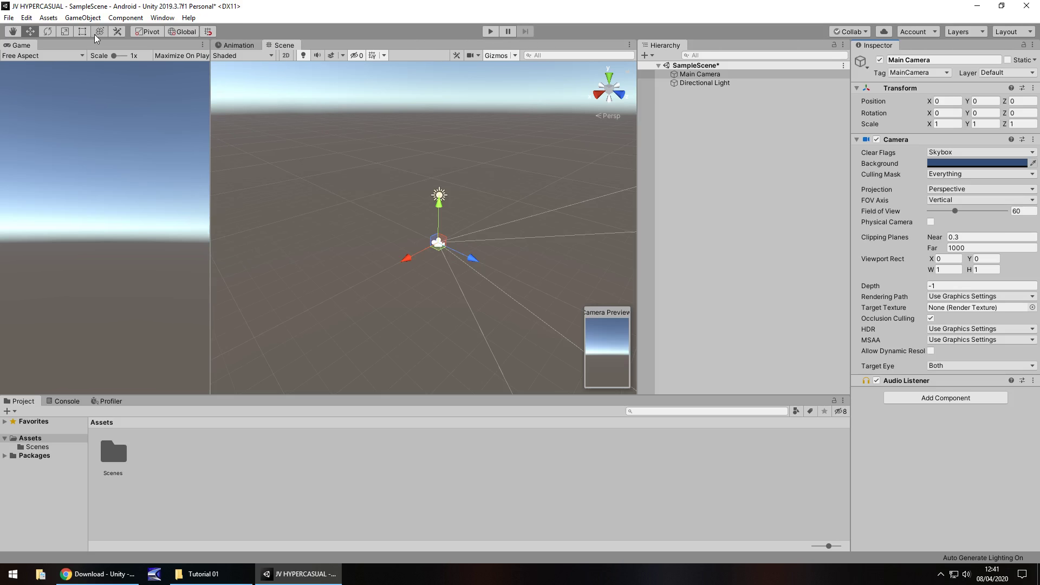
- Add a 3D cube to the scene and set its X, Y and Z position to 0
left_click(83, 18)
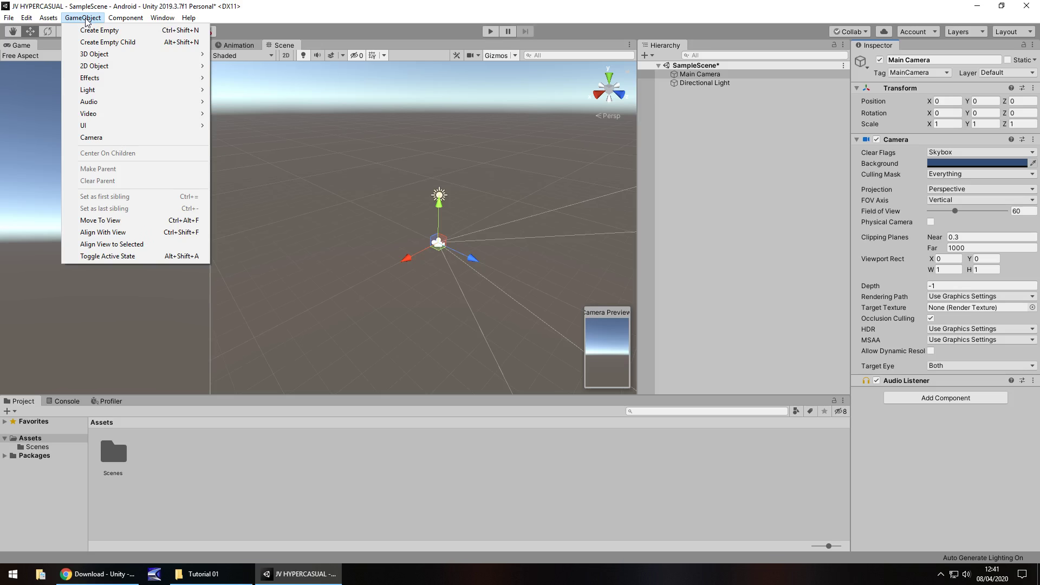
mouse_move(103, 55)
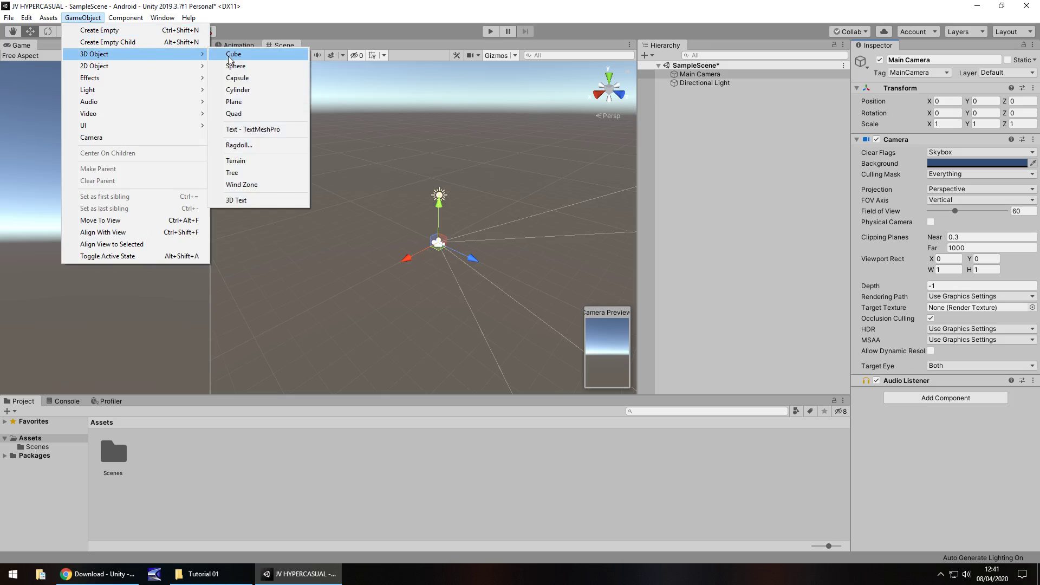
left_click(245, 55)
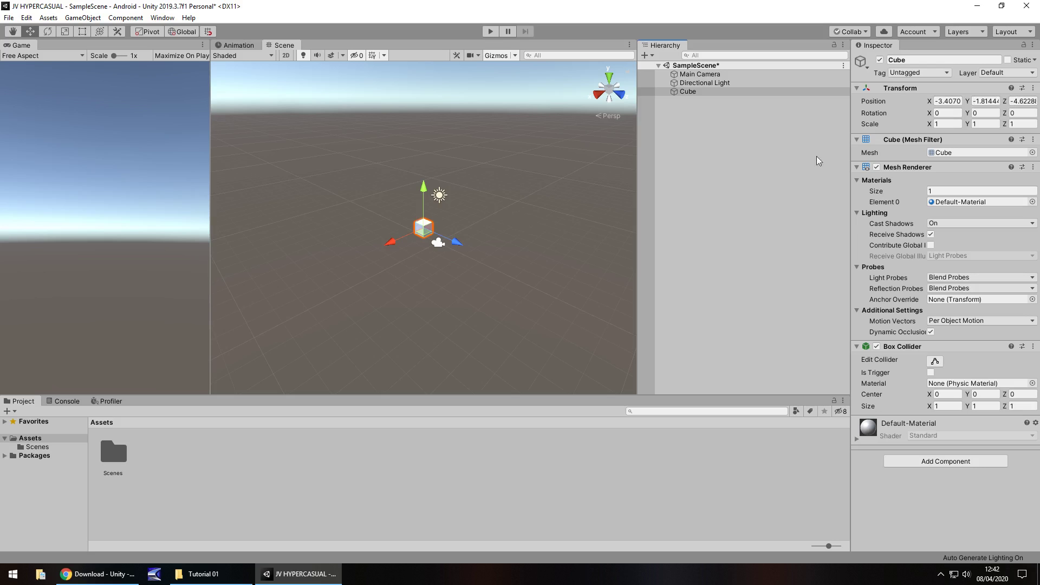
left_click(949, 100)
type("0")
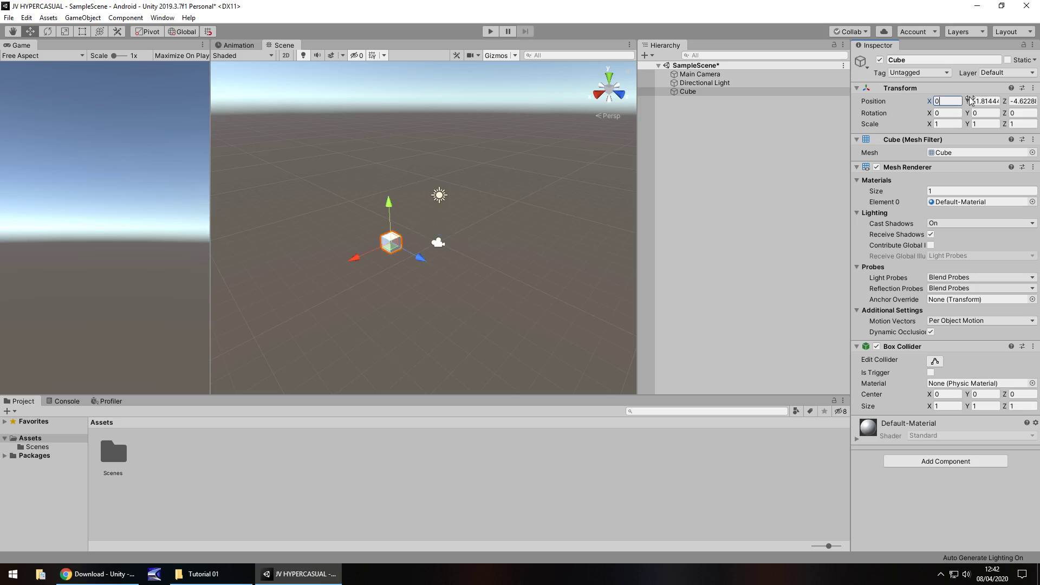
left_click(978, 101)
type("0")
left_click(1021, 101)
type("0")
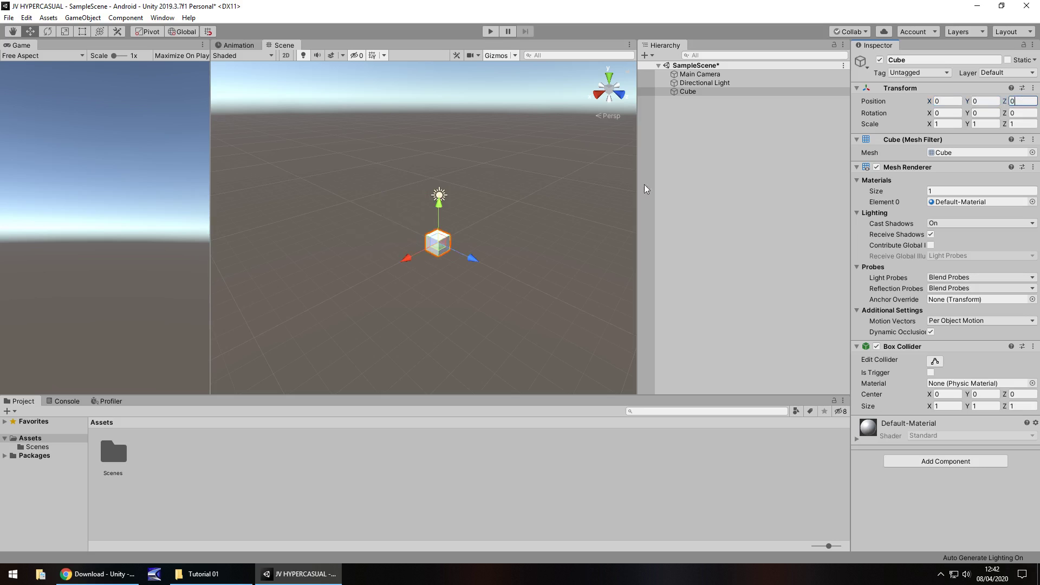
- Move the Main Camera back from the cube along the Z axis to about -3.35
left_click(698, 74)
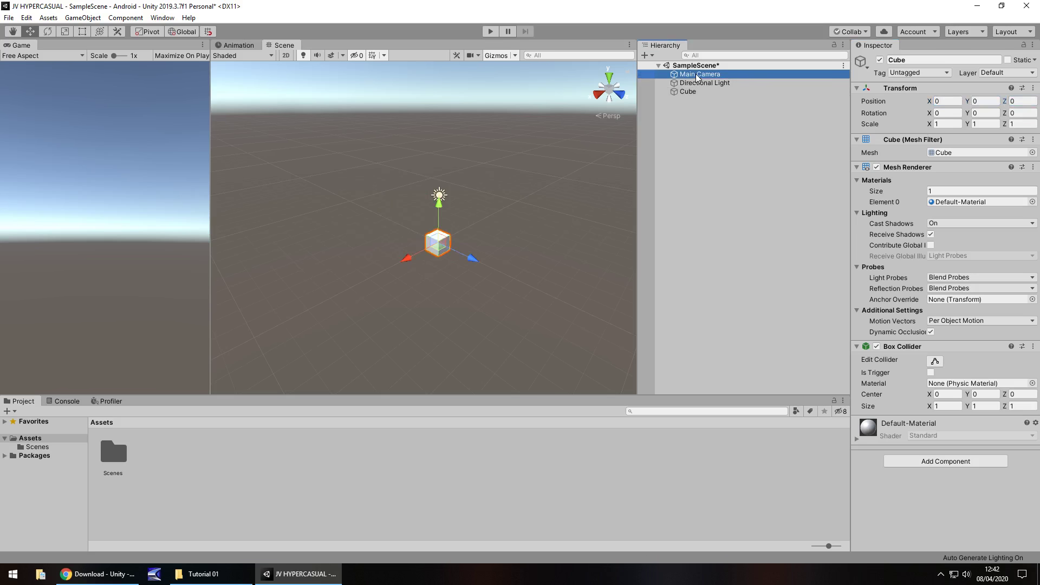
key("f")
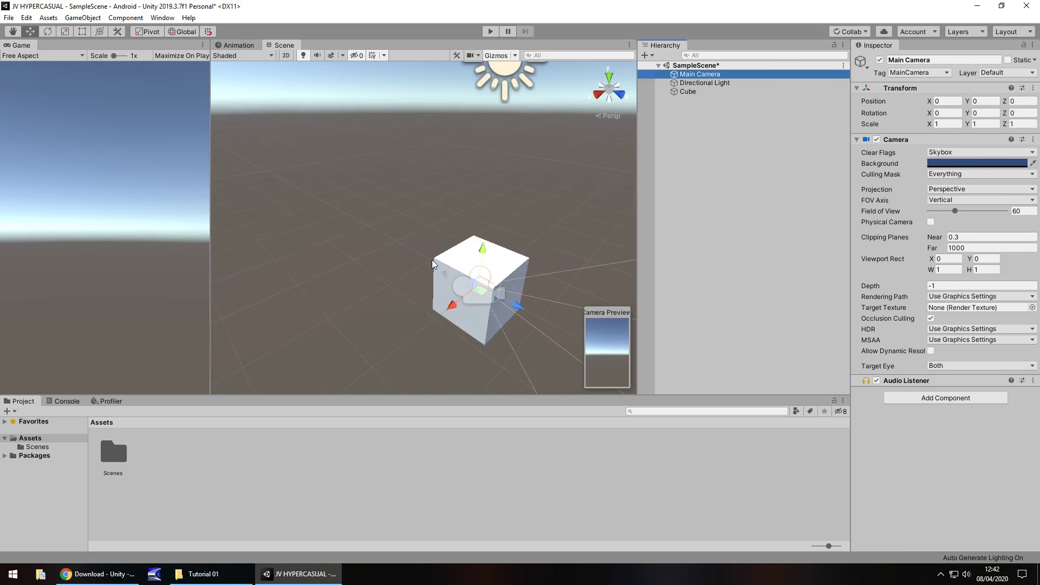
left_click_drag(432, 259, 388, 318, "alt")
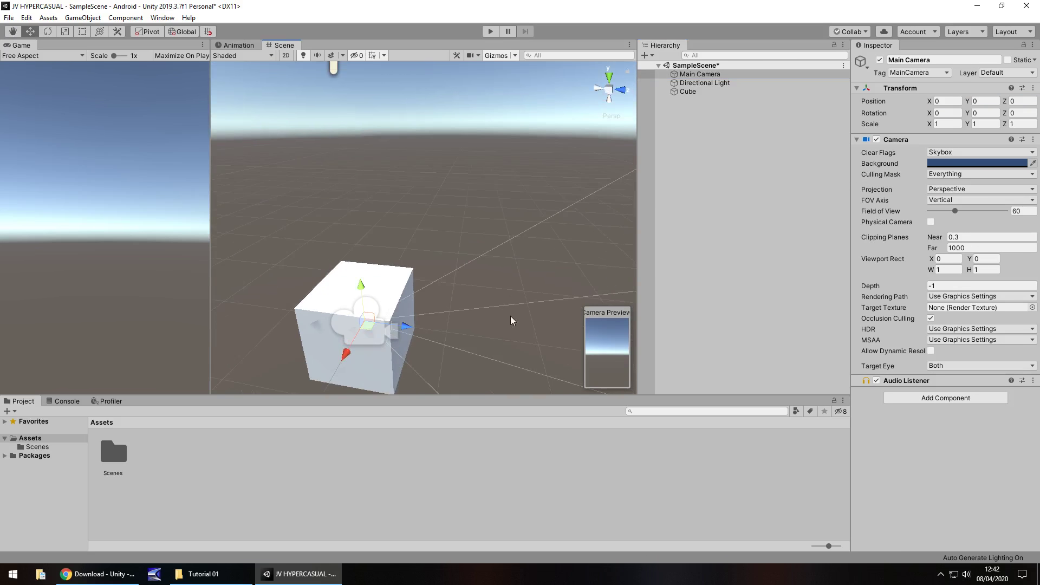
scroll(468, 266, "down", 2)
scroll(468, 264, "down", 2)
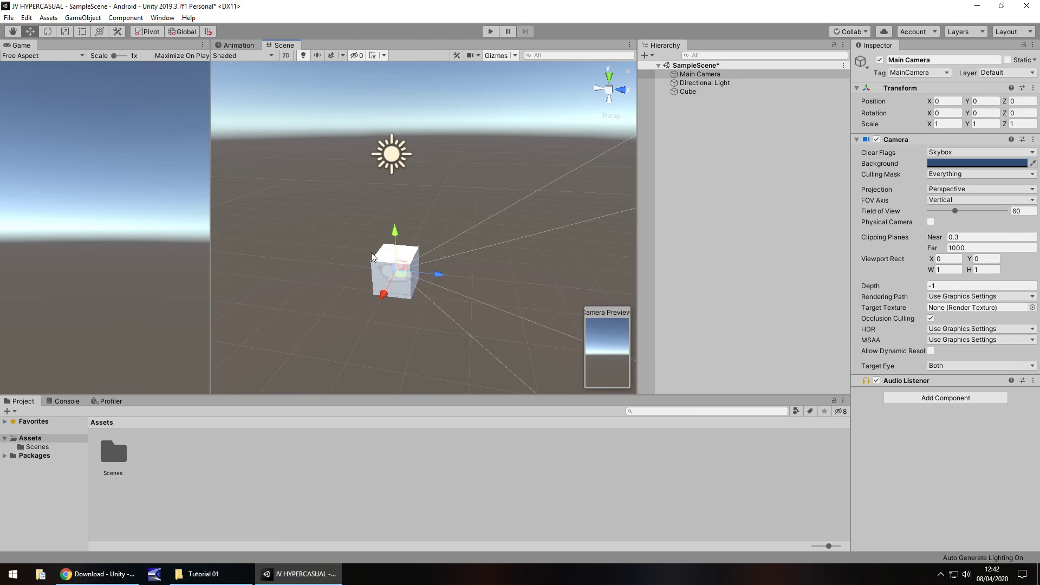
left_click_drag(441, 275, 323, 271)
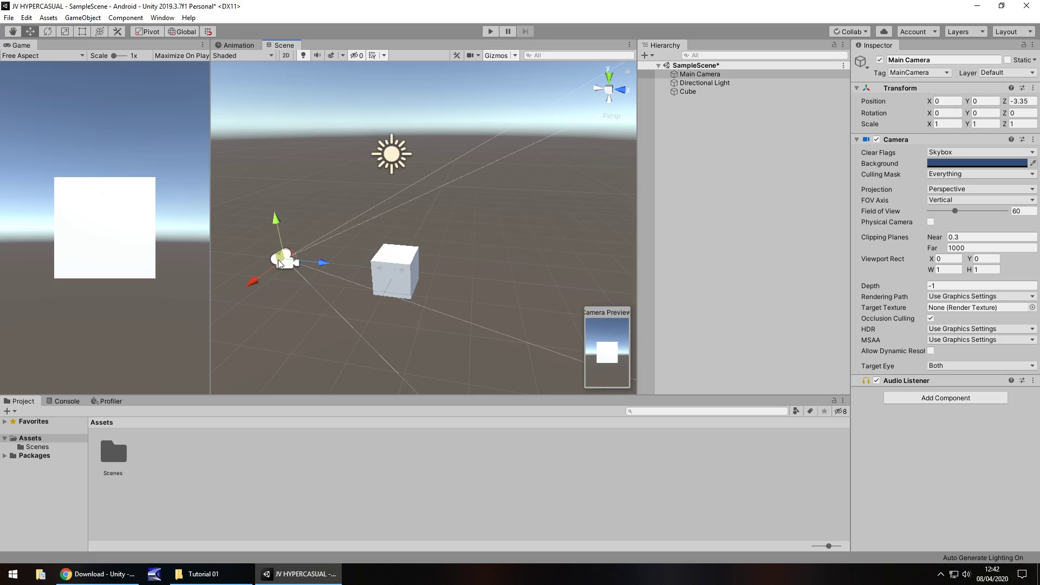
- Review the editor preferences for General, Cache Server (global) and Colors
scroll(519, 261, "down", 6)
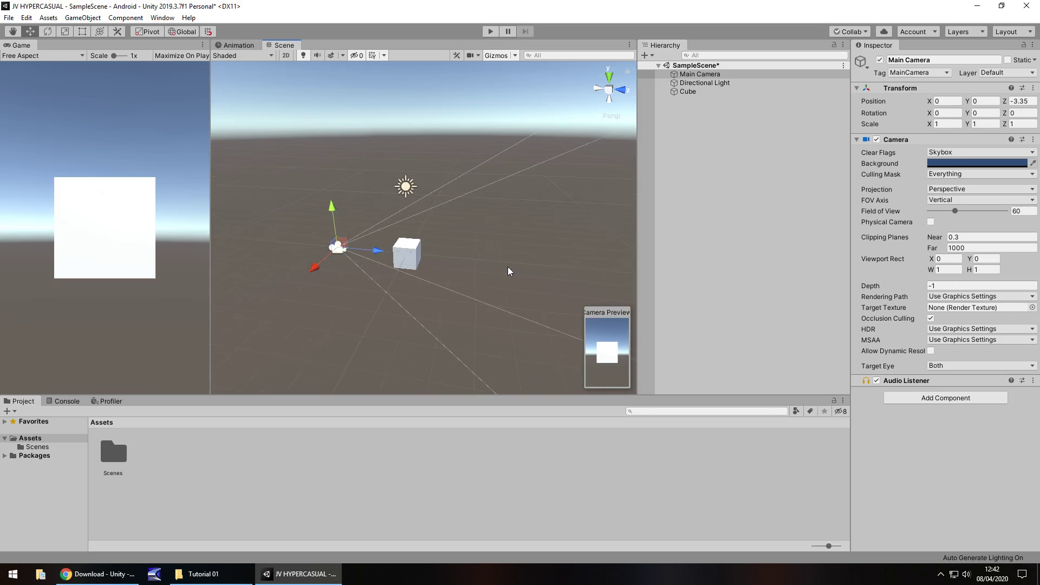
left_click_drag(488, 268, 512, 268, "alt")
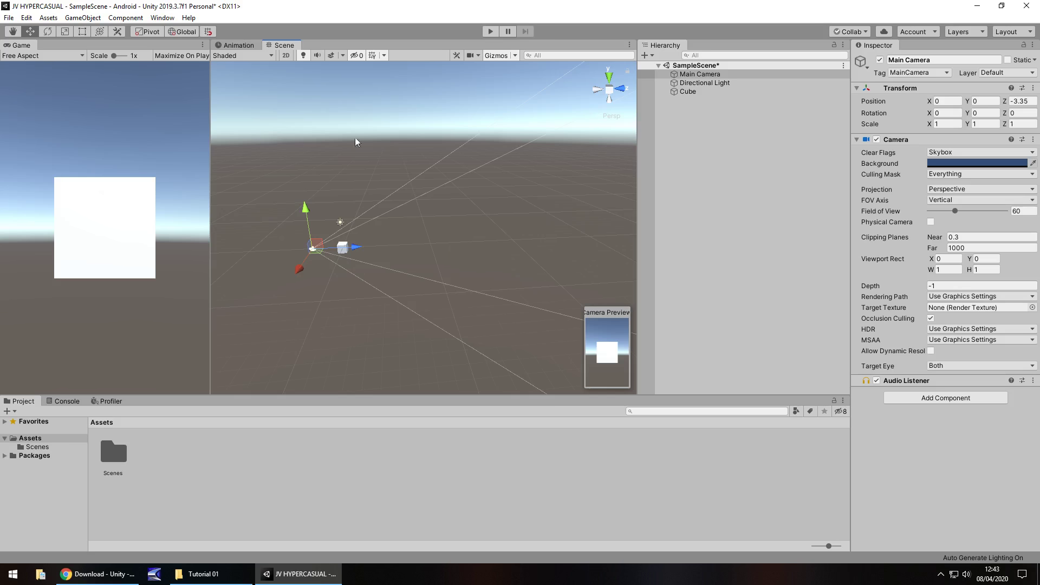
left_click(28, 18)
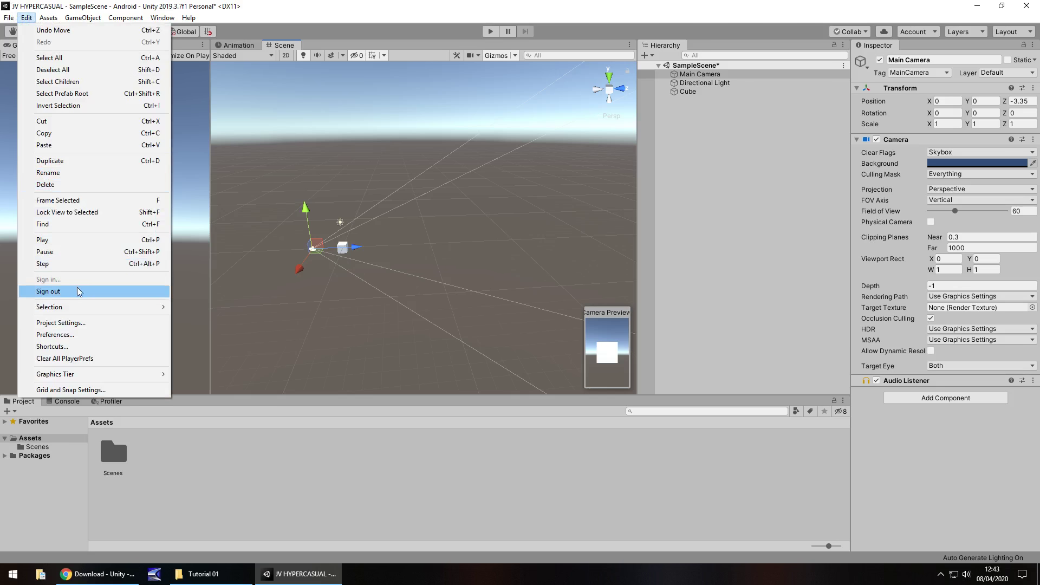
mouse_move(80, 307)
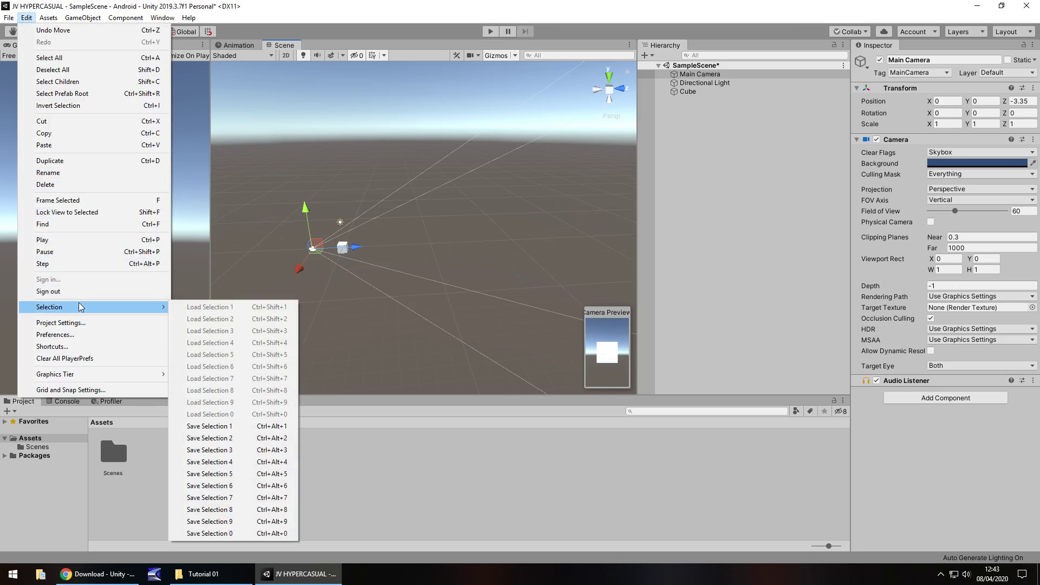
left_click(70, 336)
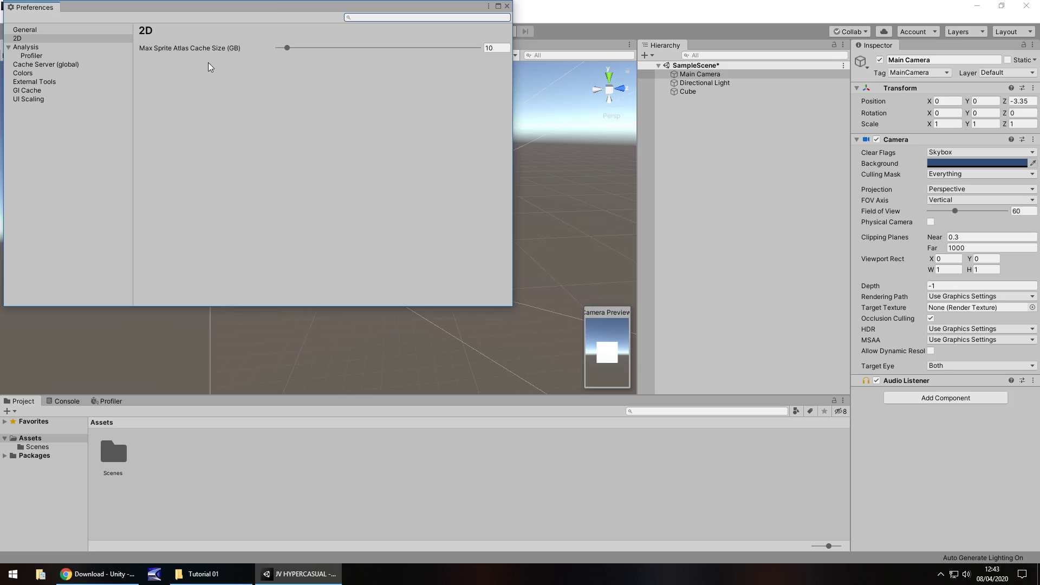
left_click(30, 30)
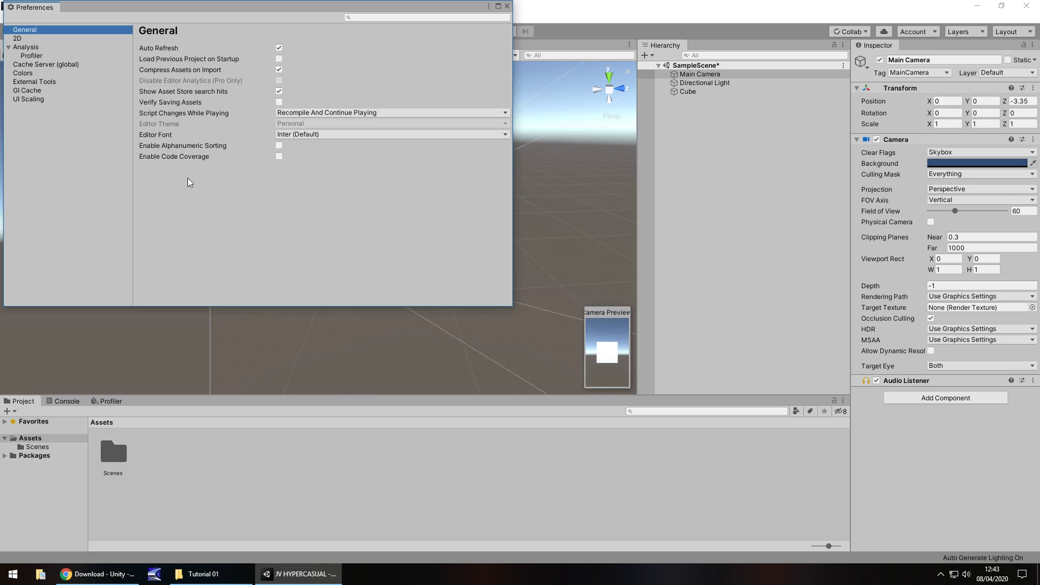
left_click(26, 65)
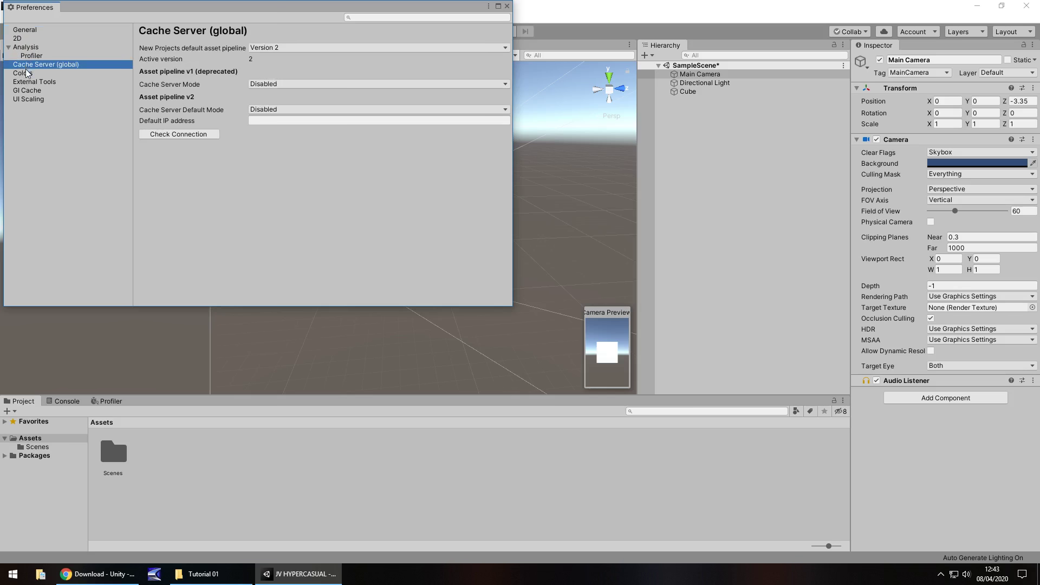
left_click(27, 73)
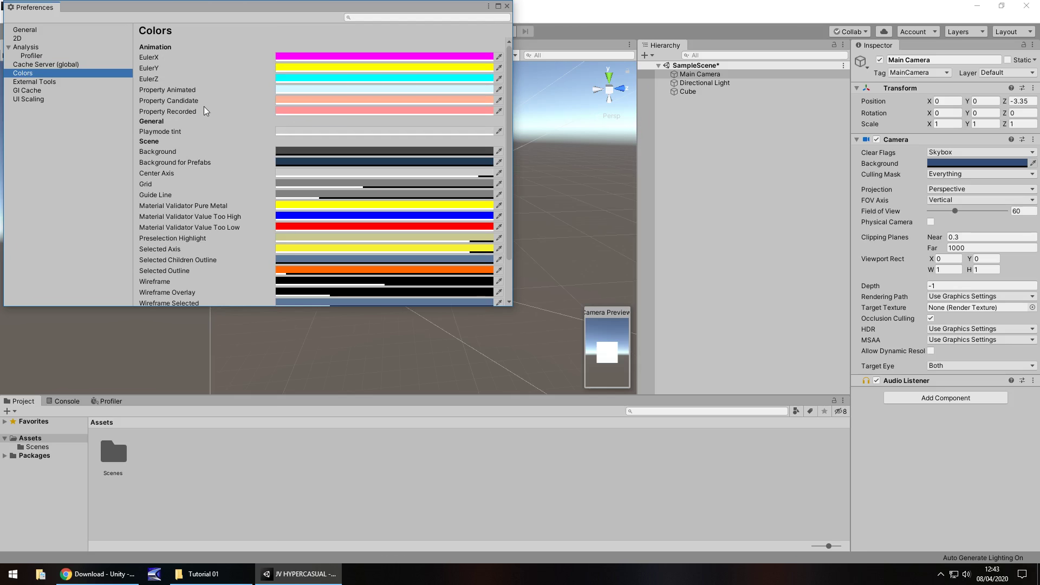
scroll(206, 109, "down", 3)
scroll(245, 186, "up", 3)
- Check the External Script Editor choices in the External Tools preferences and close the preferences
left_click(37, 82)
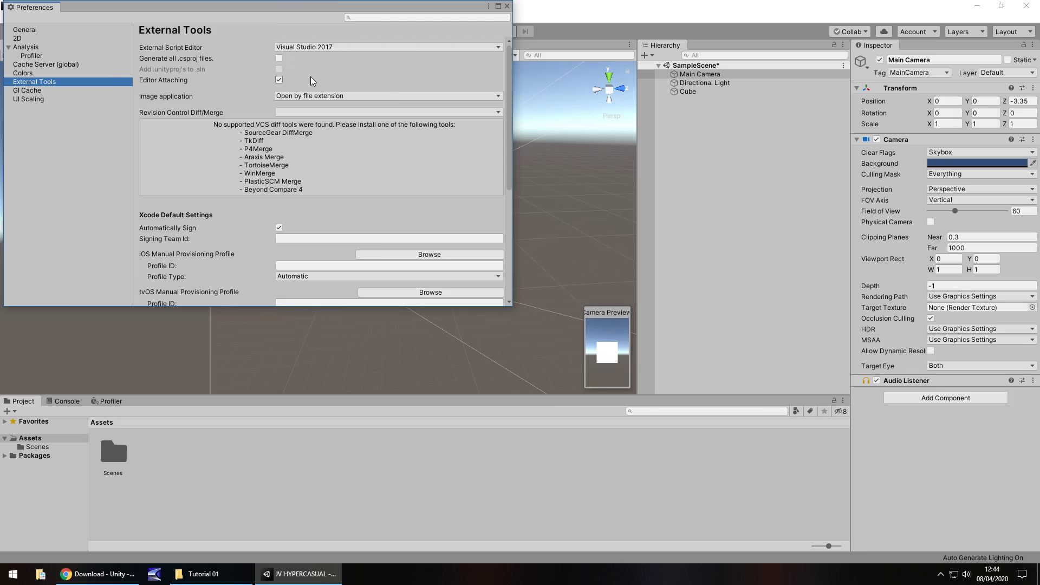
left_click(496, 47)
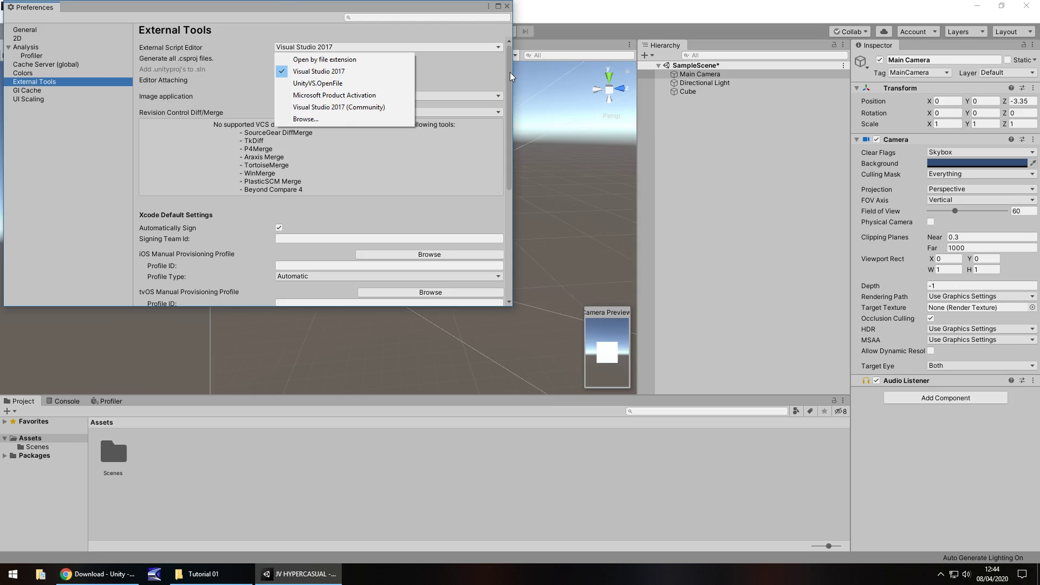
left_click(511, 73)
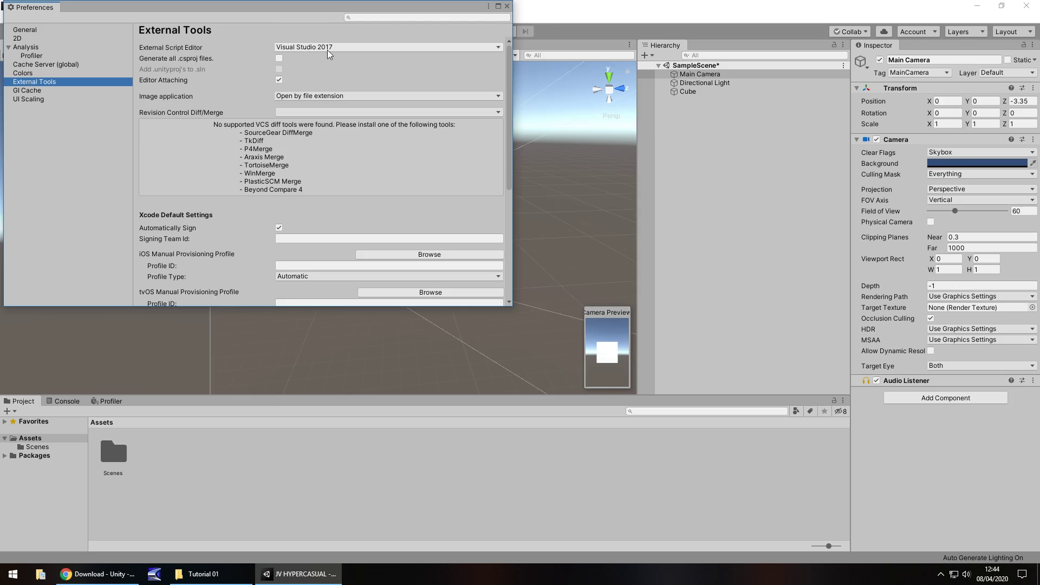
left_click(507, 7)
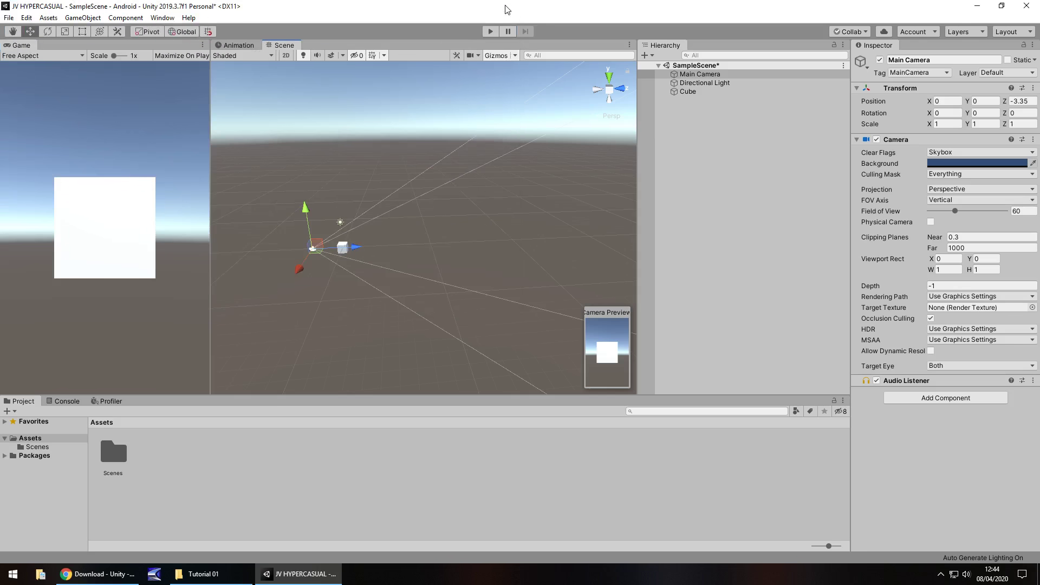
- Open the Grid and Snap settings and place their window clear of the cube and camera in the scene
left_click(27, 18)
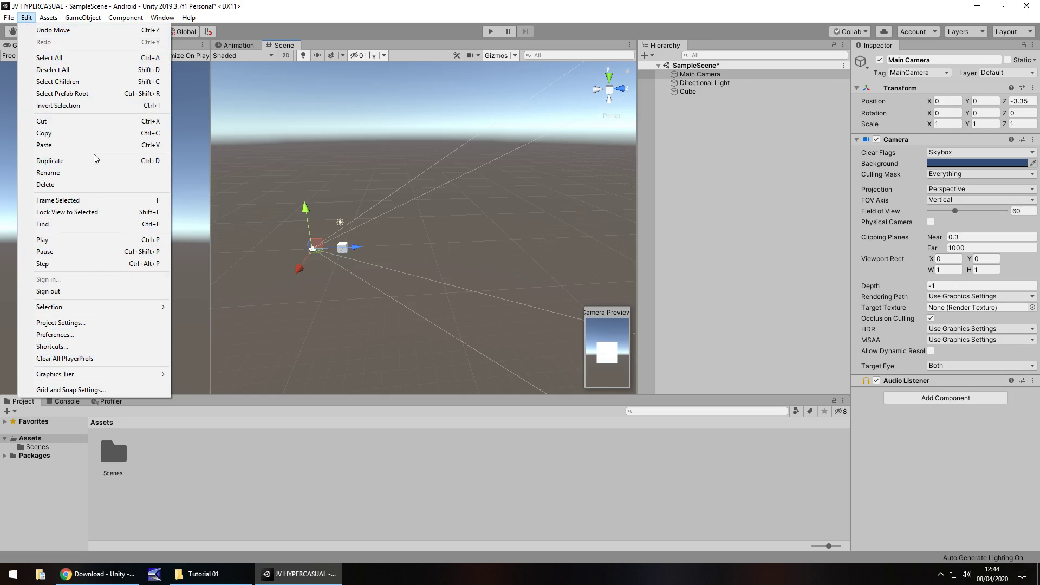
left_click(67, 391)
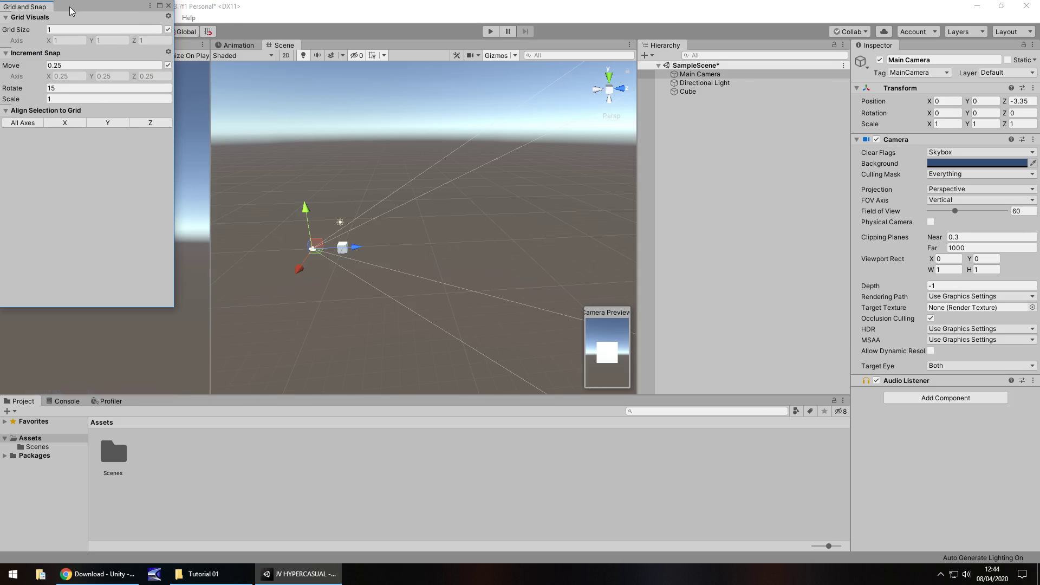
left_click_drag(69, 7, 342, 84)
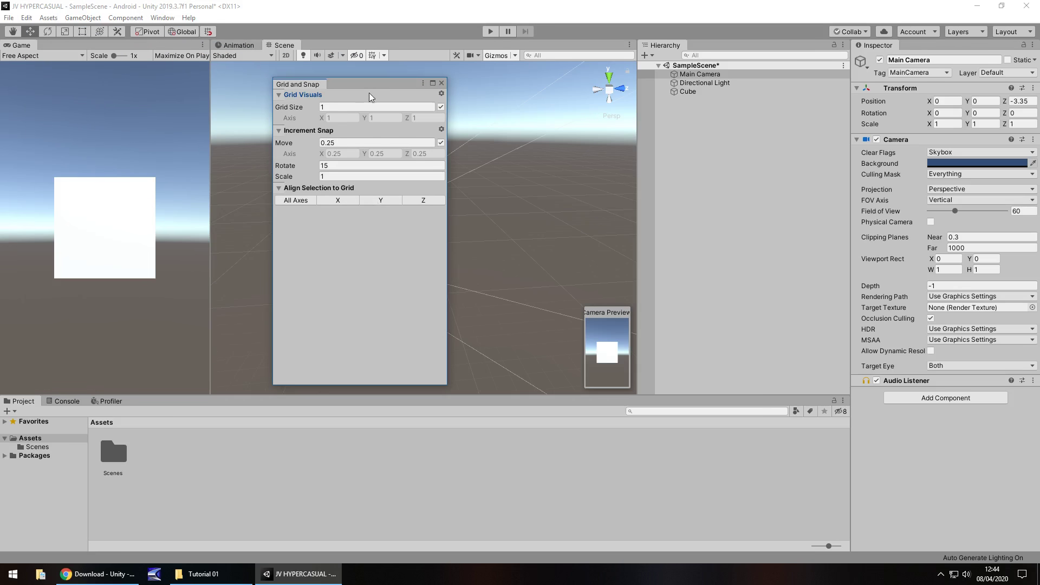
left_click_drag(353, 83, 462, 62)
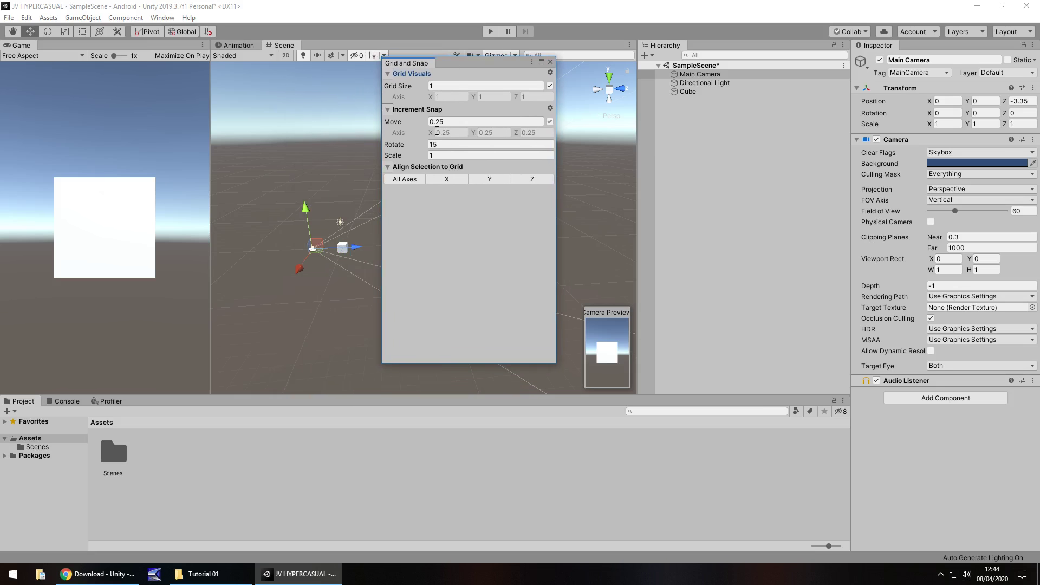
left_click(453, 122)
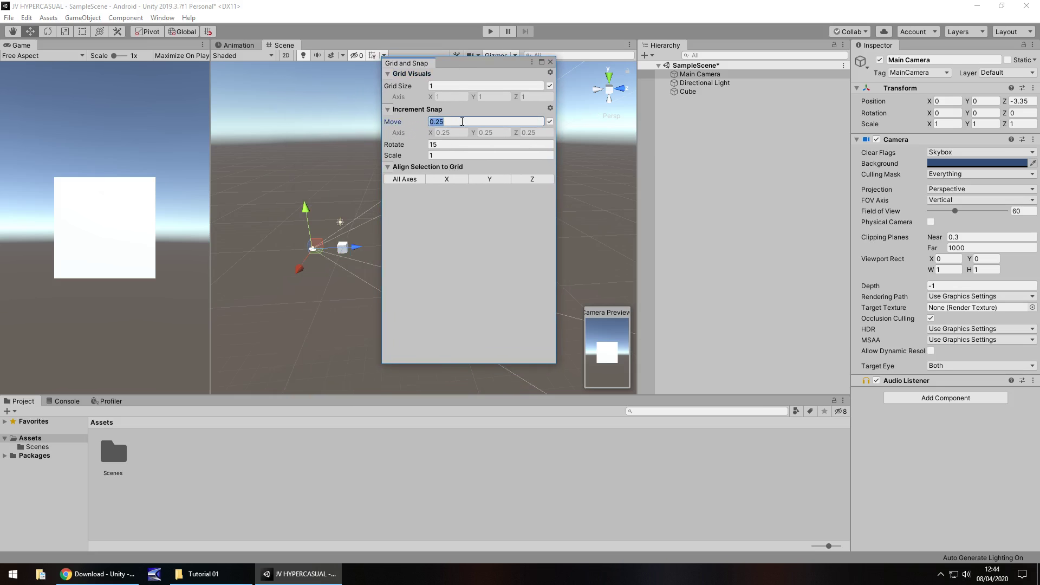
left_click_drag(469, 67, 538, 62)
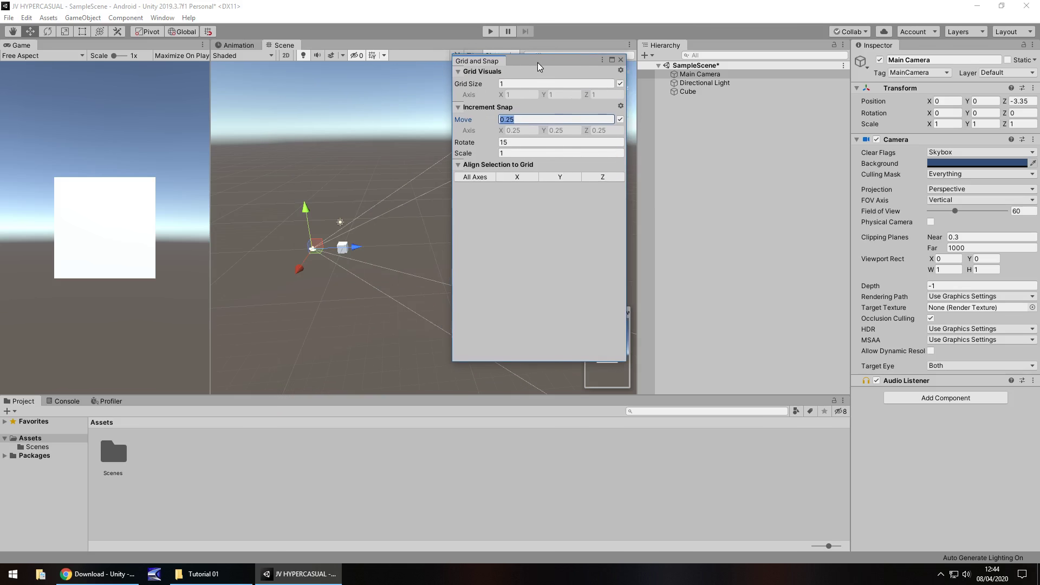
- Try snapping the cube along the Z axis by the 0.25 increment and move it back to 0
left_click(343, 248)
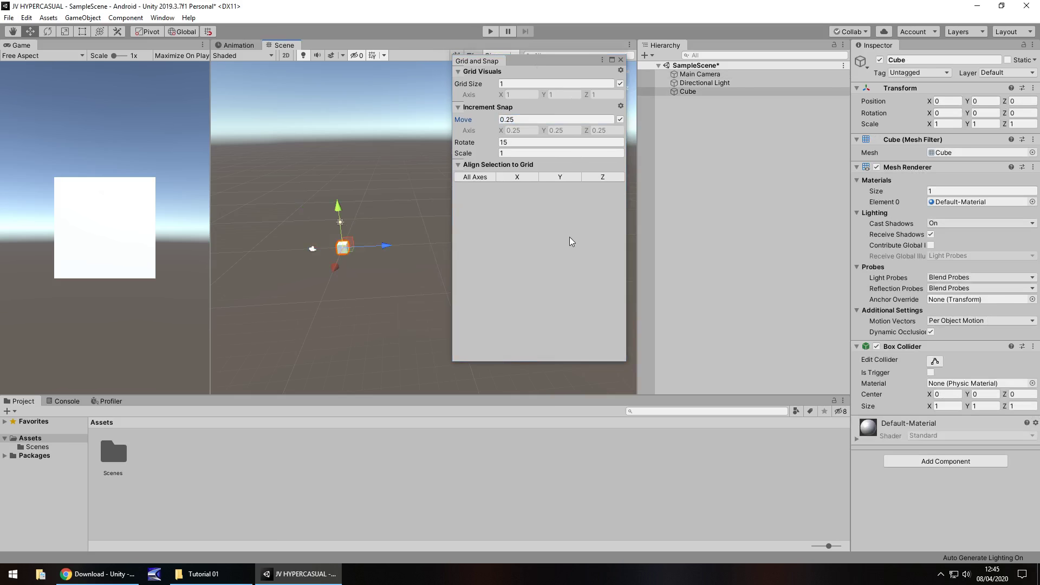
left_click_drag(383, 246, 386, 248)
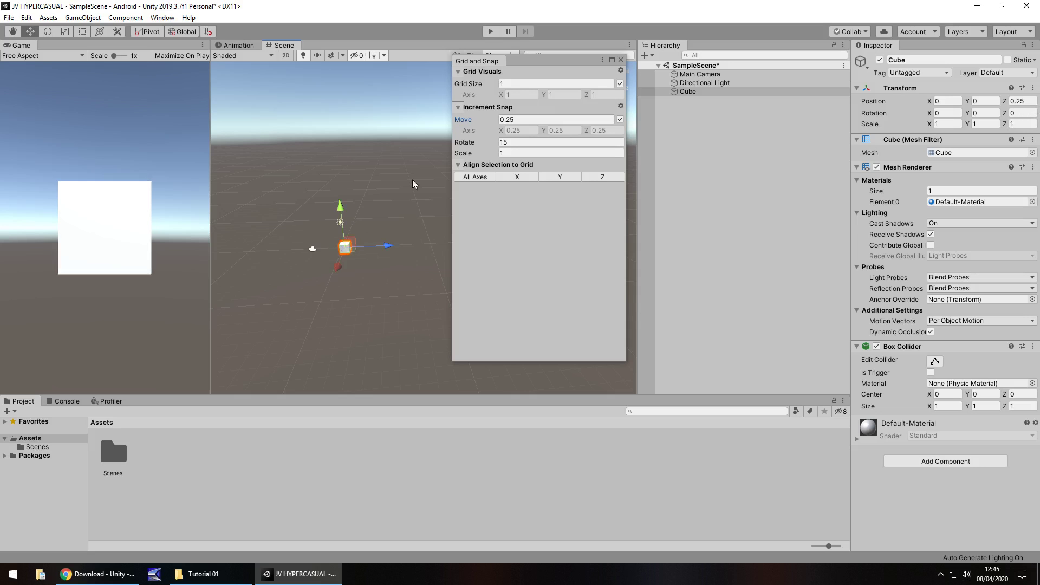
left_click_drag(384, 246, 380, 248)
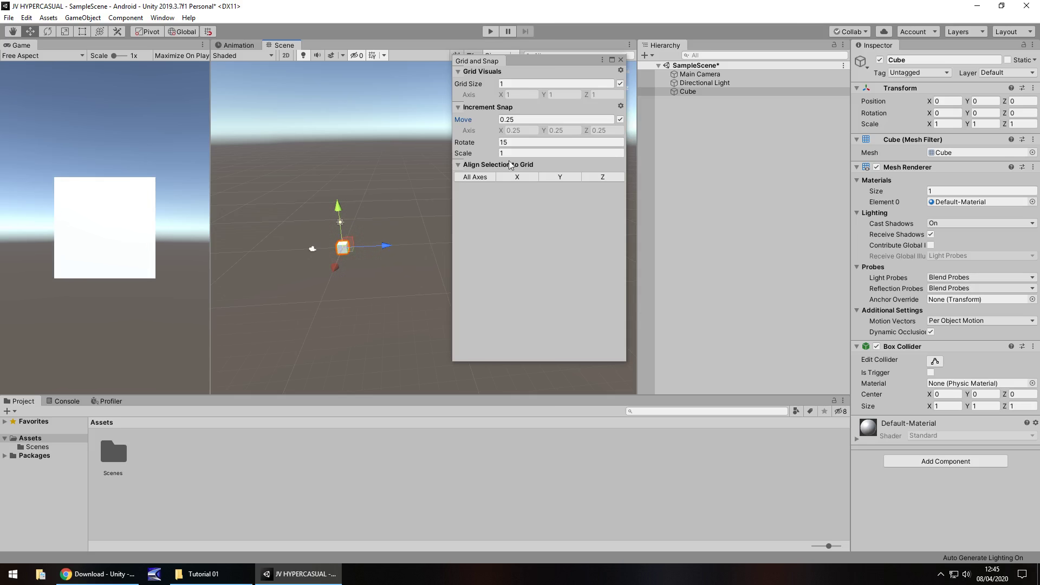
- Set the Increment Snap Move value to 0.5, snap the cube along Z to 1.5 and close the snap settings
left_click(534, 117)
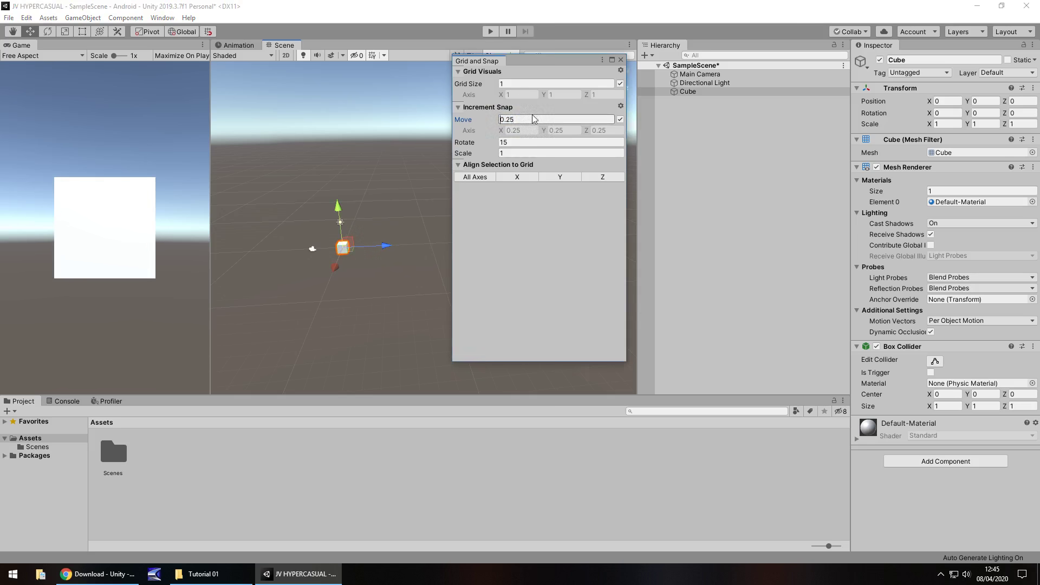
type(".5")
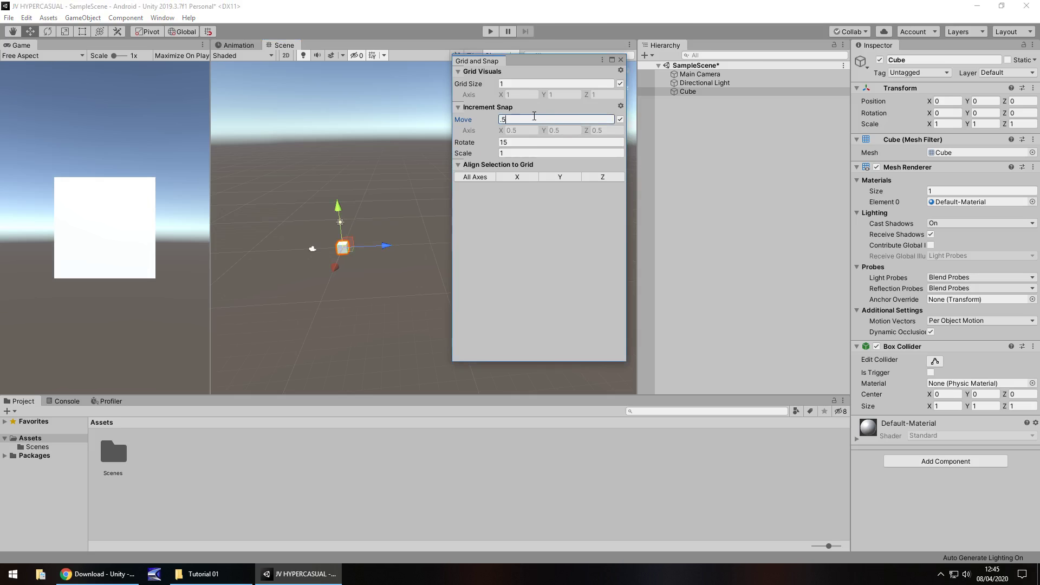
key("Return")
left_click_drag(386, 246, 401, 242)
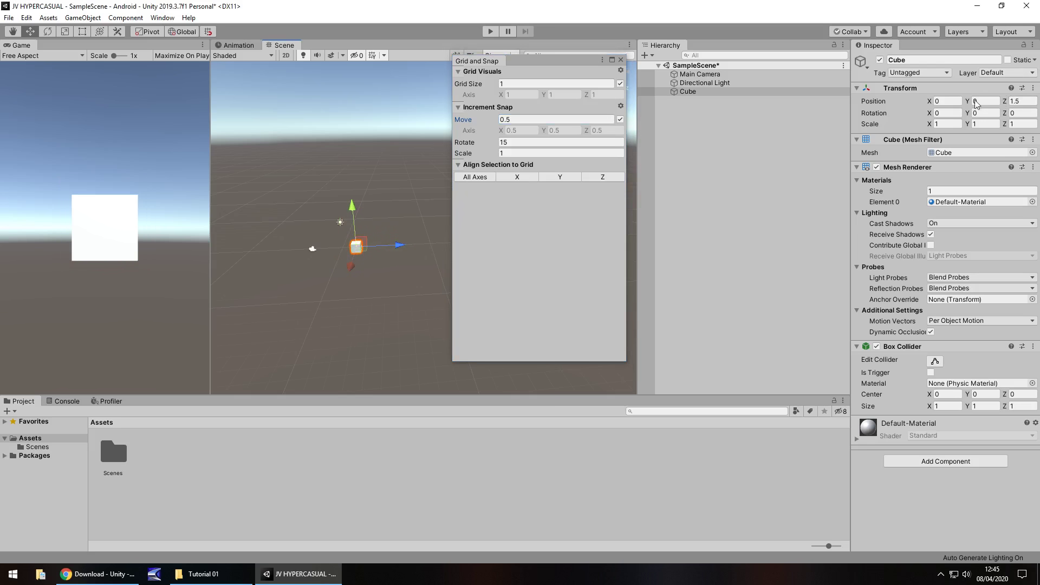
left_click(621, 60)
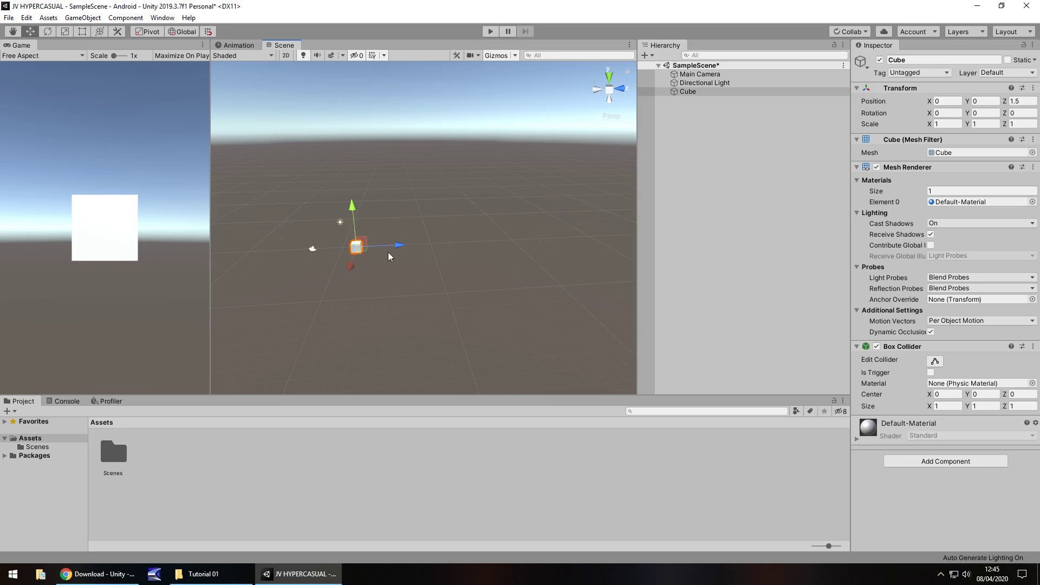
- Reset the Main Camera's Z position to 0 and snap it back from the cube to Z -2
left_click(312, 248)
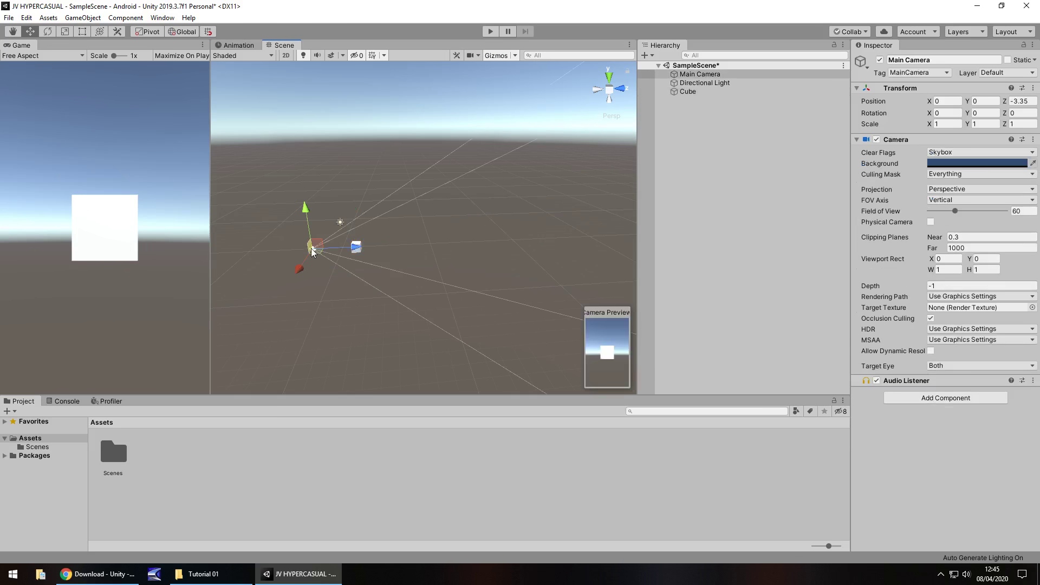
left_click(1021, 102)
type("0")
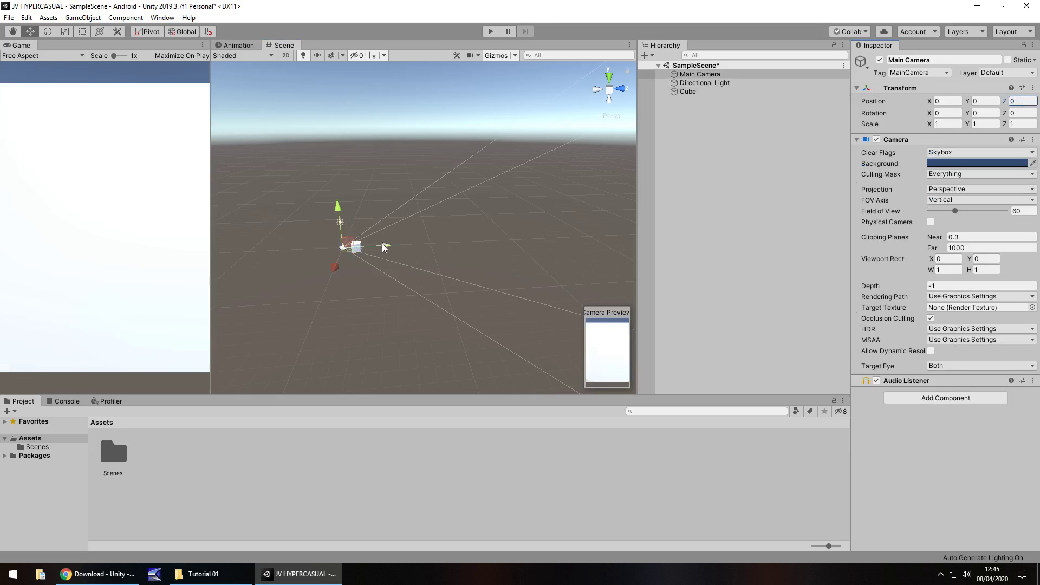
left_click_drag(384, 248, 367, 249)
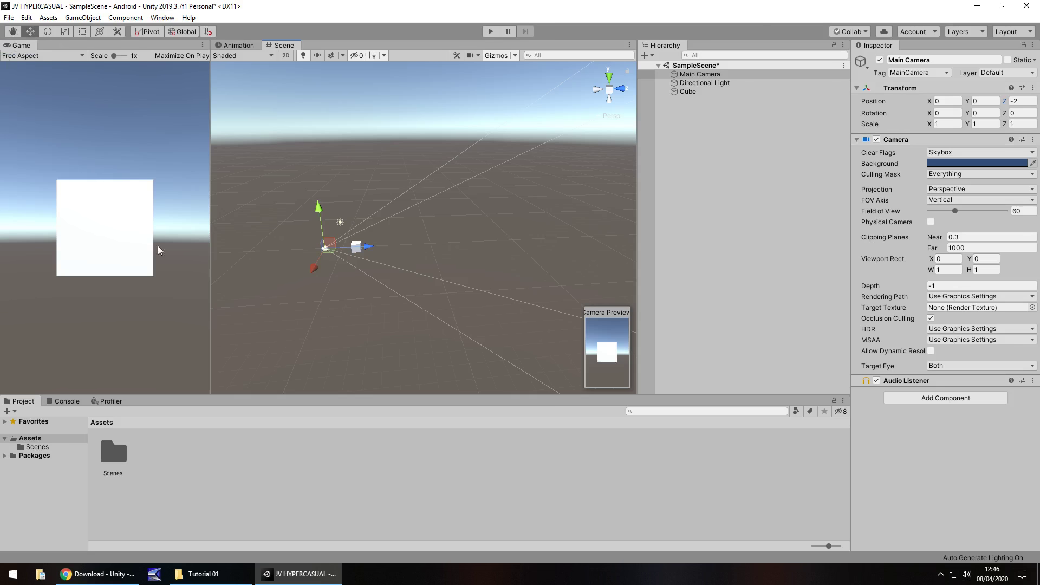
mouse_move(320, 216)
left_mouse_down()
mouse_move(320, 255)
mouse_move(321, 216)
left_mouse_up()
- Select the cube and the Main Camera in turn to compare their snapped positions in the scene
left_click(359, 252)
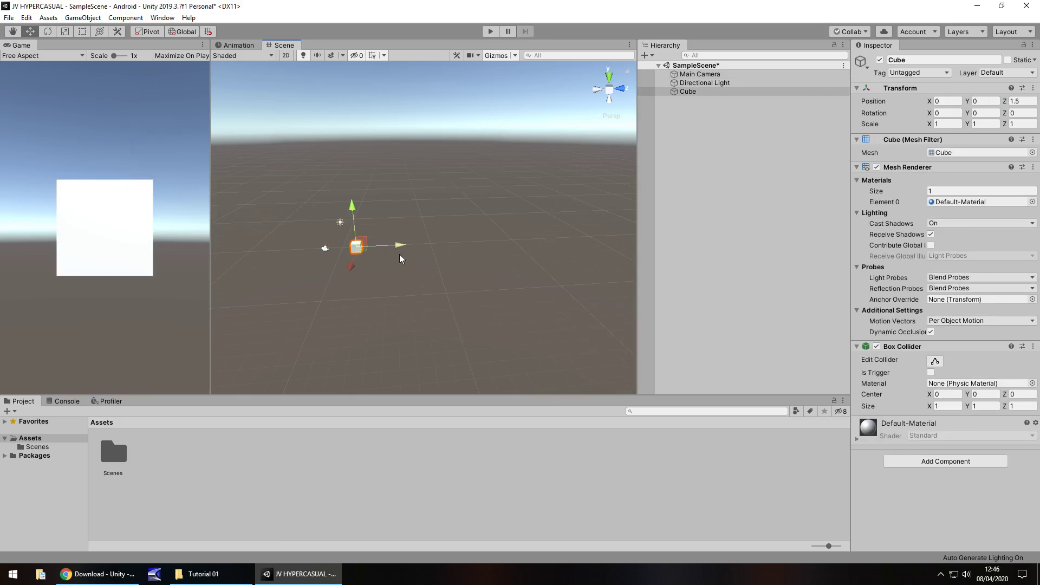
left_click(325, 249)
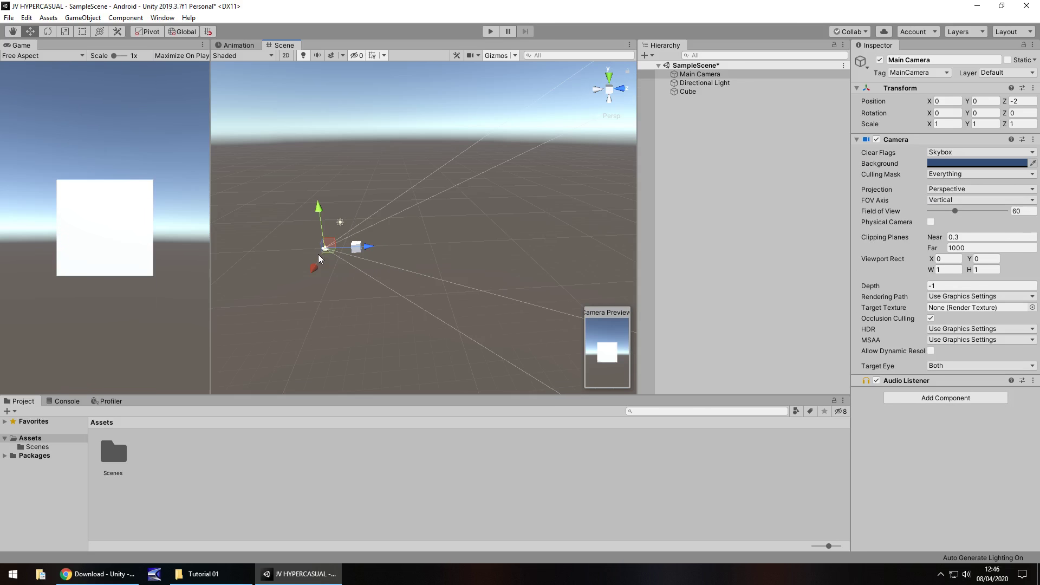
key("alt")
mouse_move(403, 242)
left_mouse_down("alt")
mouse_move(249, 251)
mouse_move(395, 179)
mouse_move(422, 257)
mouse_move(267, 242)
mouse_move(360, 281)
mouse_move(302, 180)
mouse_move(390, 133)
mouse_move(514, 248)
mouse_move(299, 264)
mouse_move(327, 294)
mouse_move(337, 272)
mouse_move(401, 227)
mouse_move(379, 217)
mouse_move(450, 120)
mouse_move(417, 245)
left_mouse_up("alt")
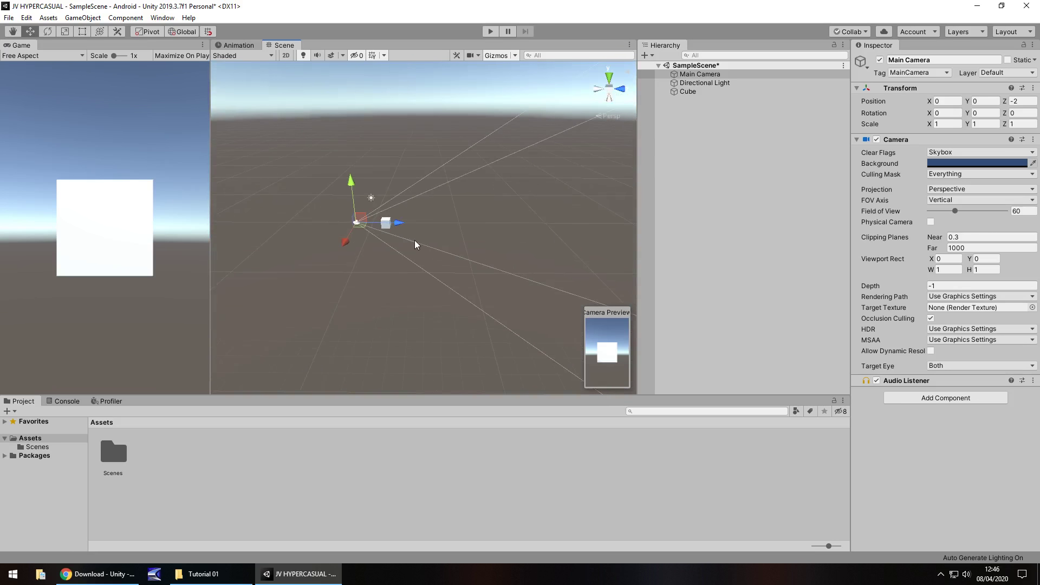
- Switch to the Hand tool and practise panning and zooming the Scene view around the camera and cube
left_click(14, 33)
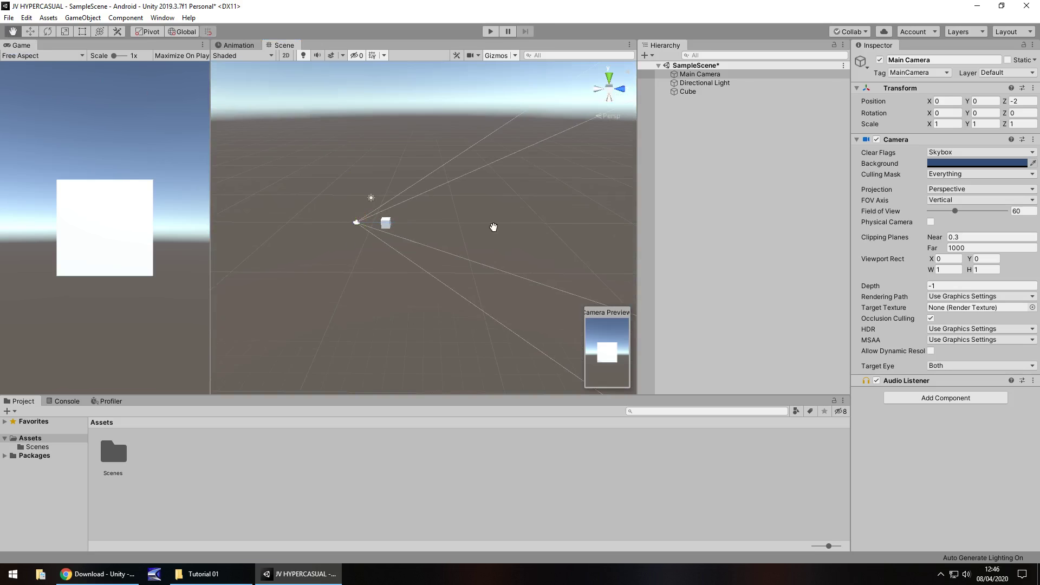
left_click_drag(483, 208, 470, 244)
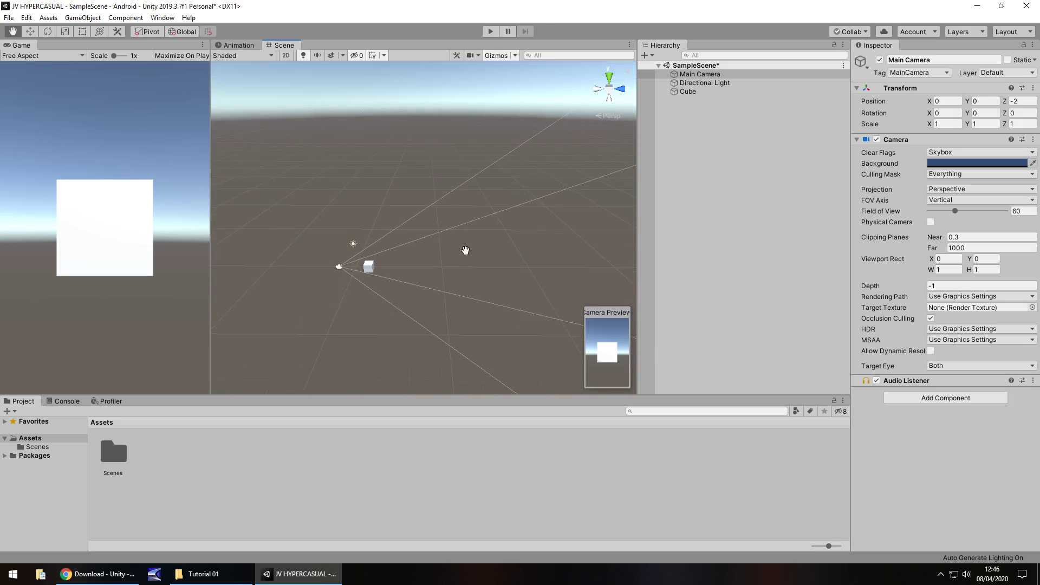
mouse_move(466, 250)
left_mouse_down()
mouse_move(396, 260)
mouse_move(464, 251)
left_mouse_up()
scroll(464, 252, "up", 5)
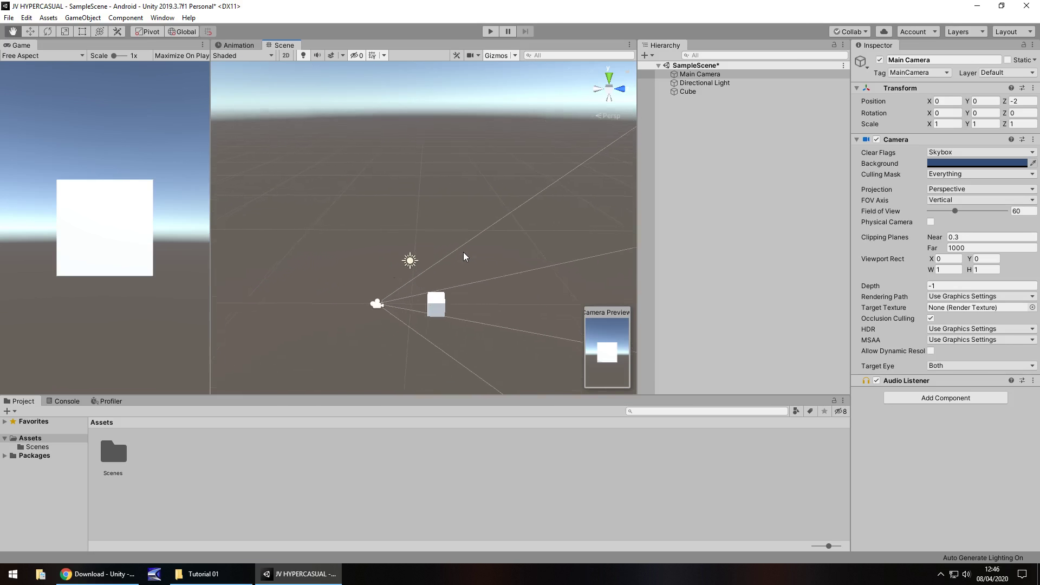
scroll(457, 247, "down", 5)
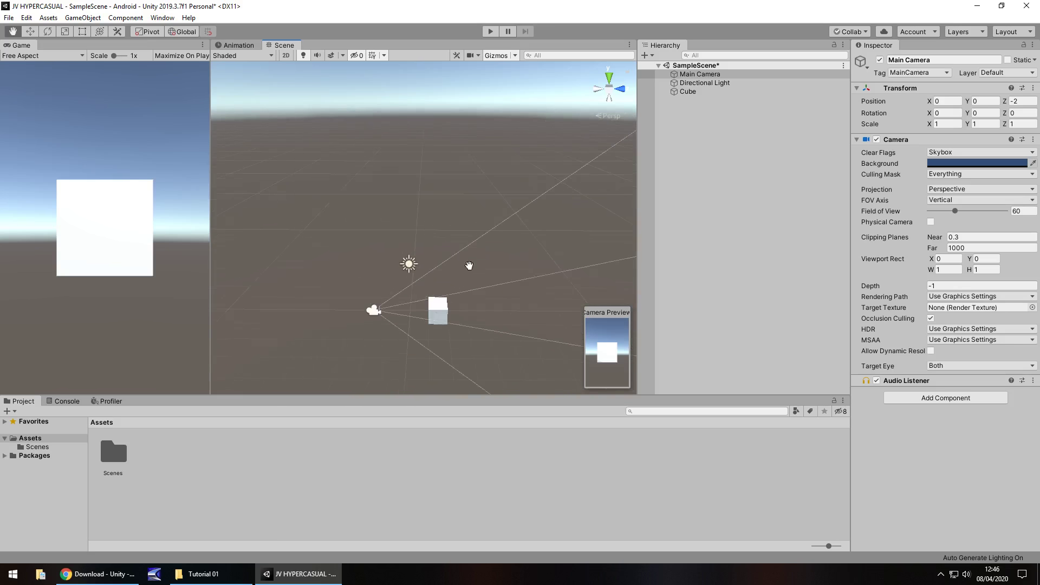
- Examine the Main Camera and cube more closely in the Scene view, showing the Move gizmo on the camera
scroll(467, 273, "up", 5)
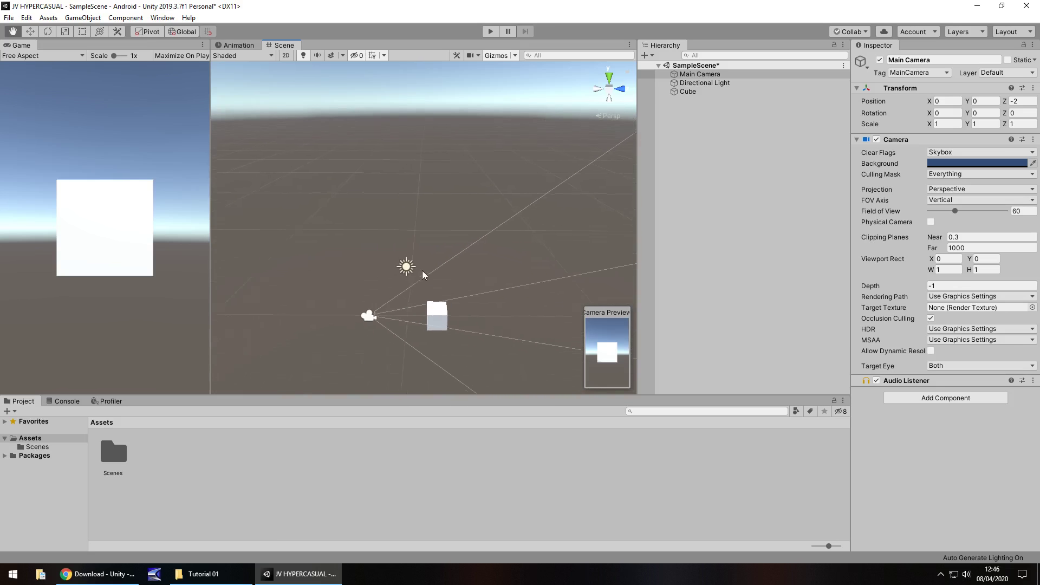
left_click_drag(395, 285, 422, 254)
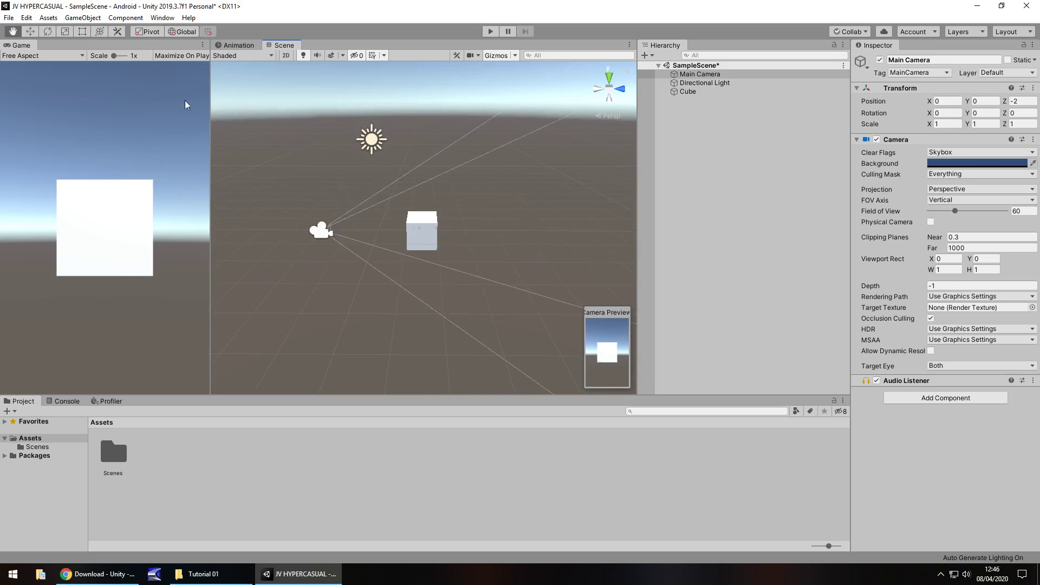
left_click(30, 32)
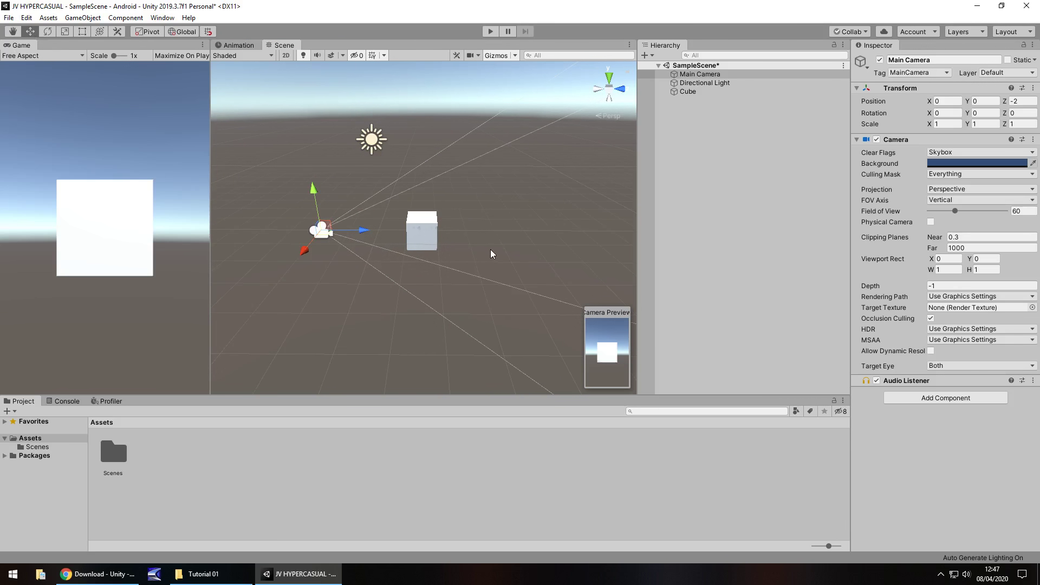
mouse_move(499, 247)
middle_mouse_down()
mouse_move(452, 244)
mouse_move(509, 242)
mouse_move(532, 216)
mouse_move(465, 234)
mouse_move(496, 259)
mouse_move(512, 245)
mouse_move(486, 247)
middle_mouse_up()
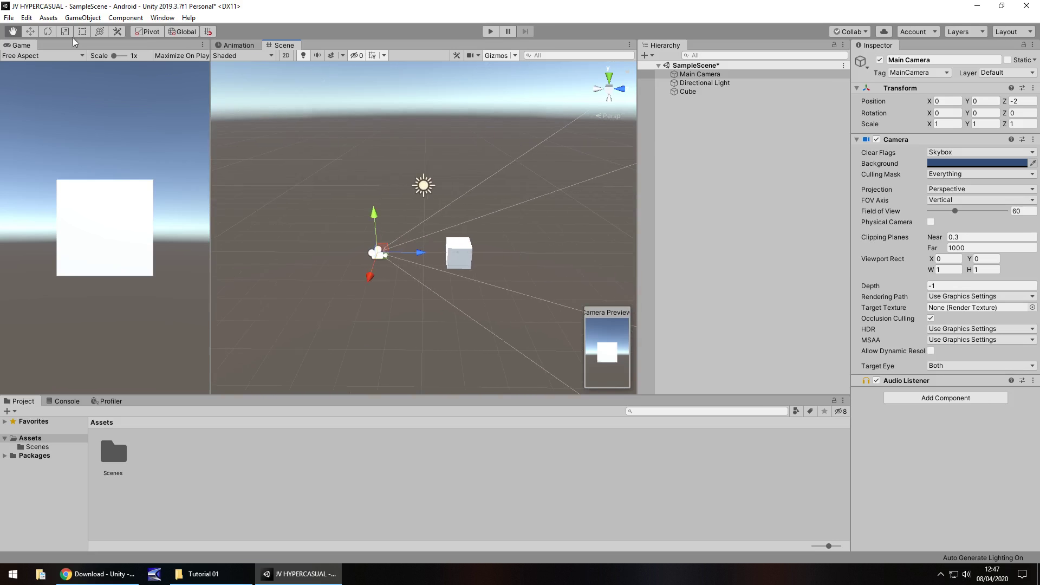
- Try the Rotate tool on the Main Camera around several axes and undo the rotations
left_click(48, 32)
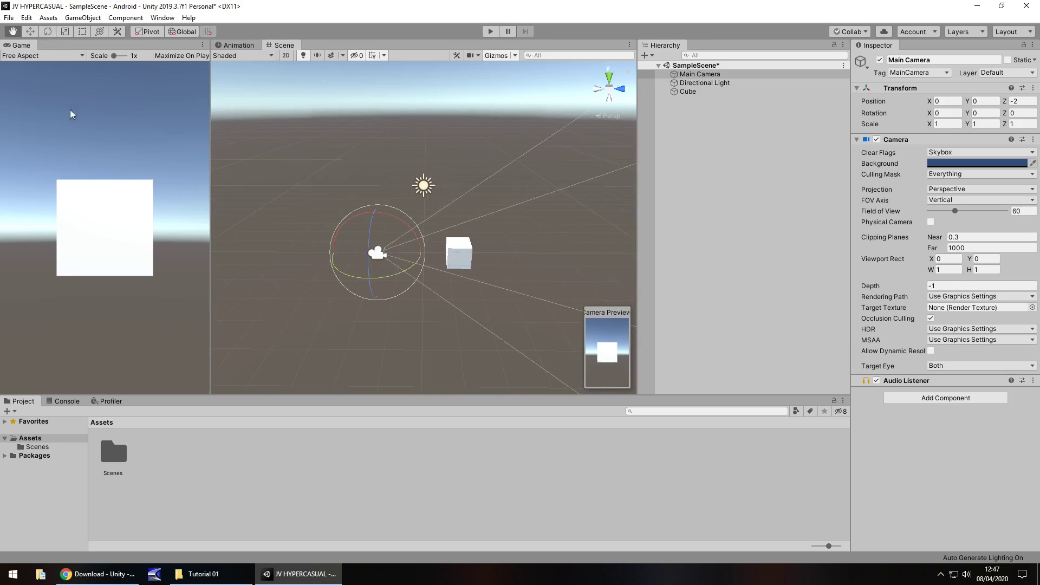
left_click(30, 32)
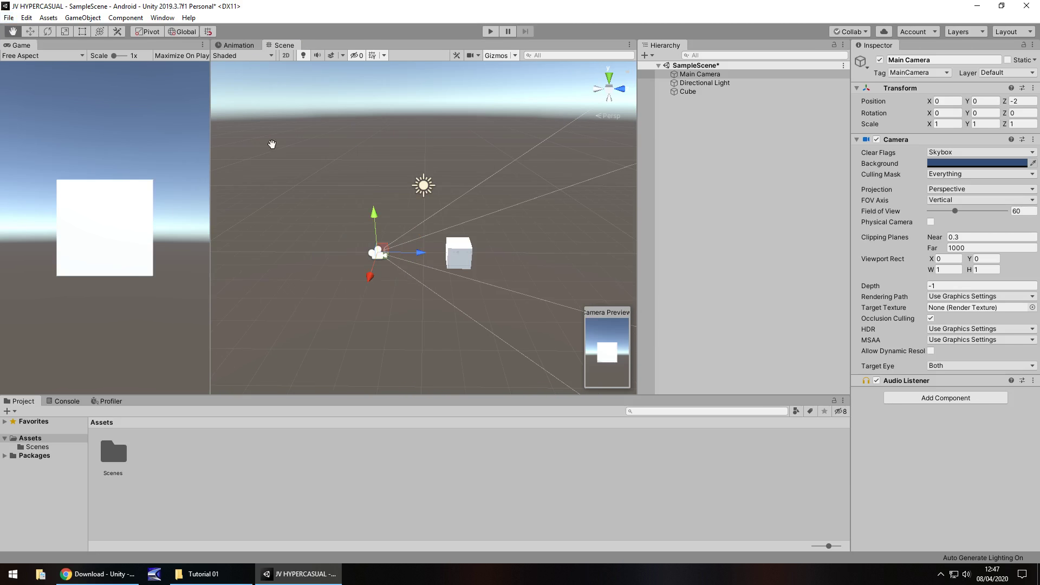
left_click(52, 34)
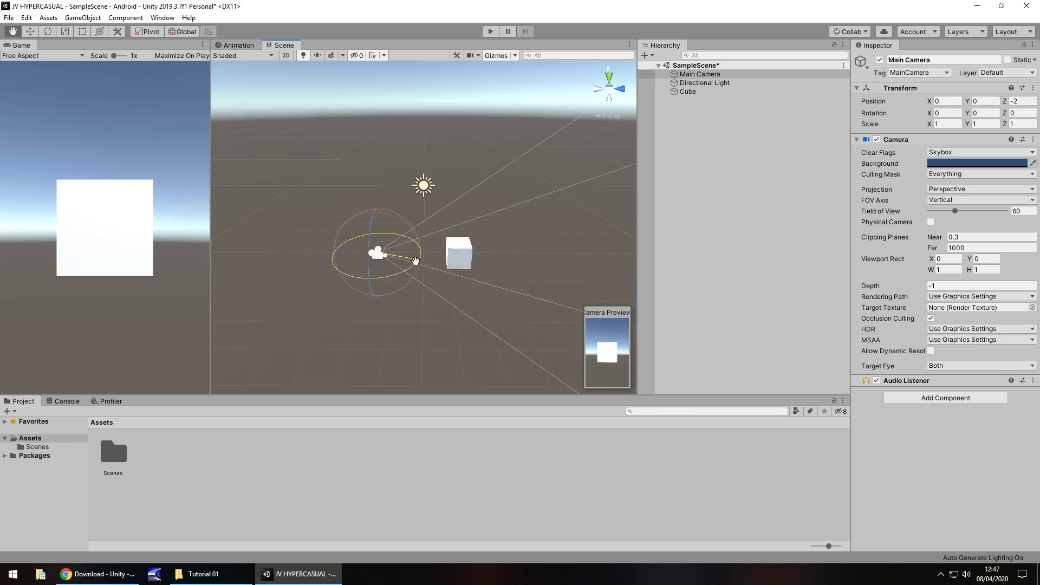
left_click_drag(420, 264, 434, 223)
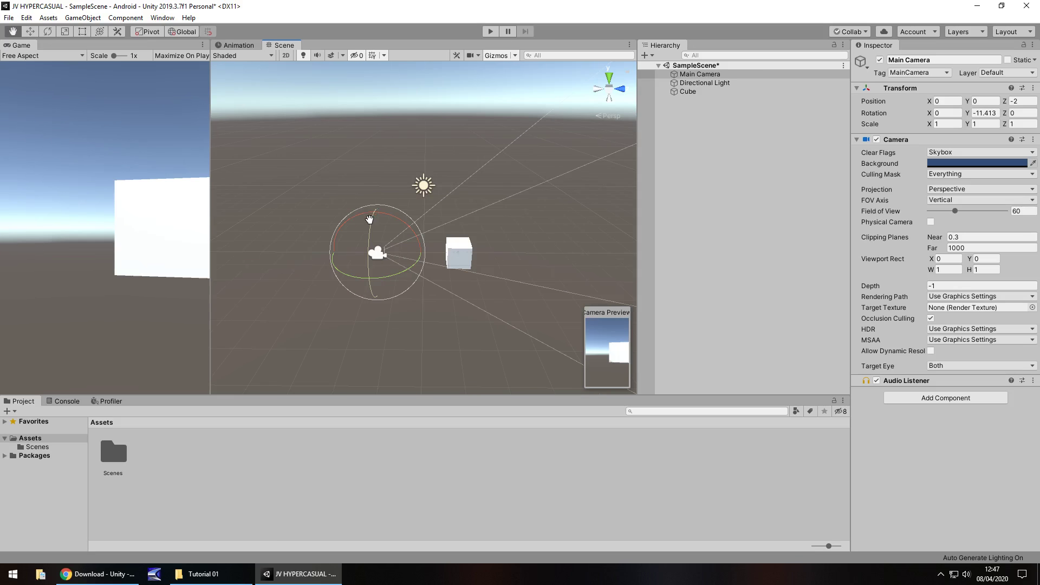
left_click_drag(369, 219, 356, 310)
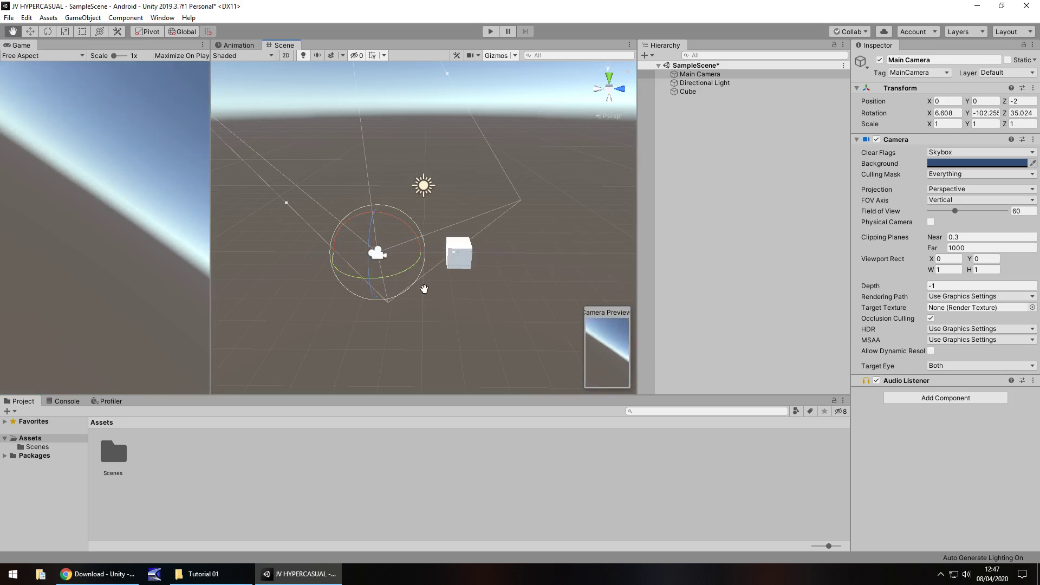
key("ctrl+z")
key("ctrl+z")
key("ctrl+z")
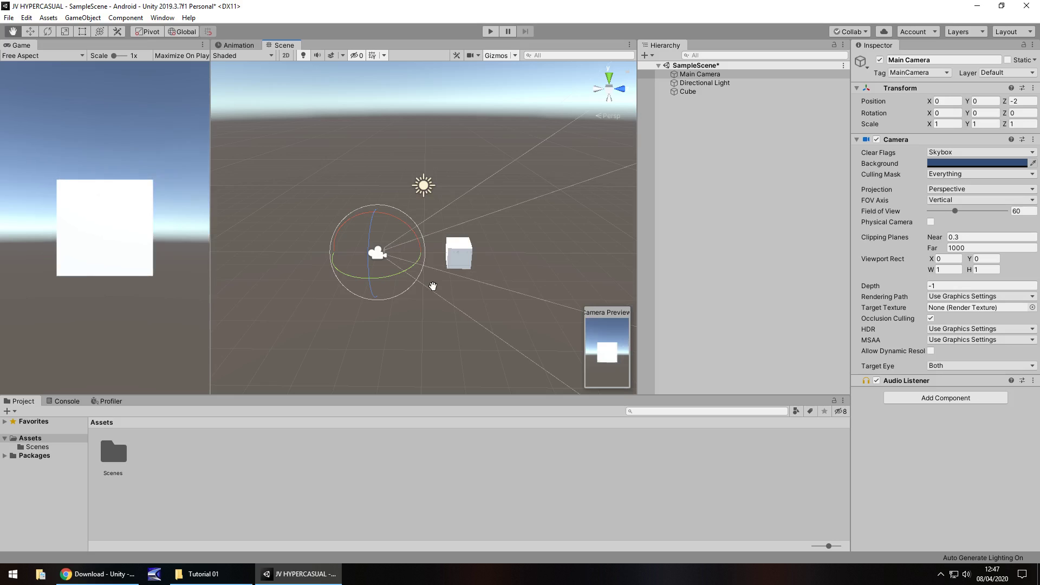
- Look at the Scale gizmo on the Main Camera, return to the Move tool, and select and frame the cube
left_click(65, 32)
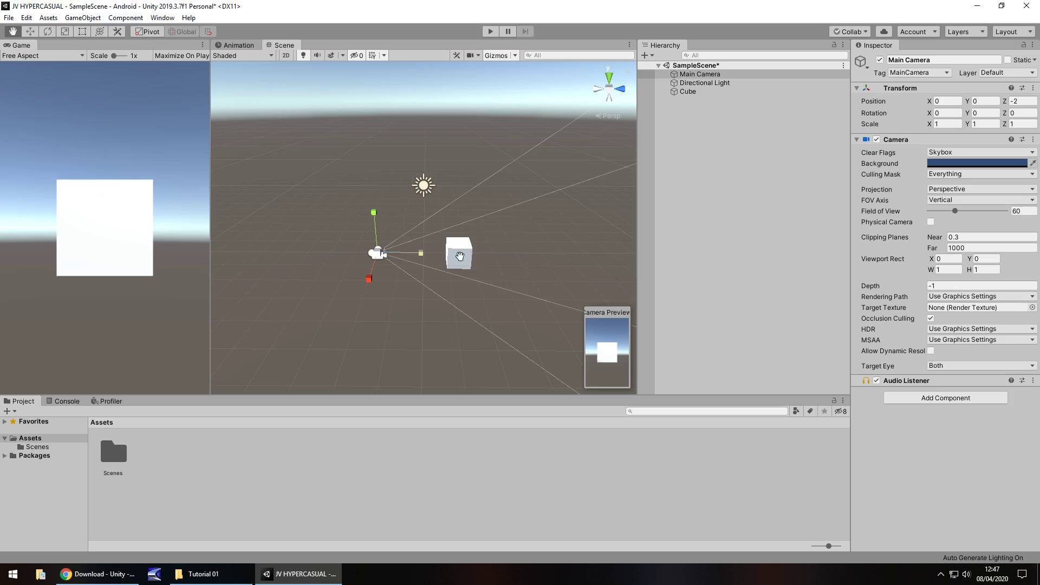
key("w")
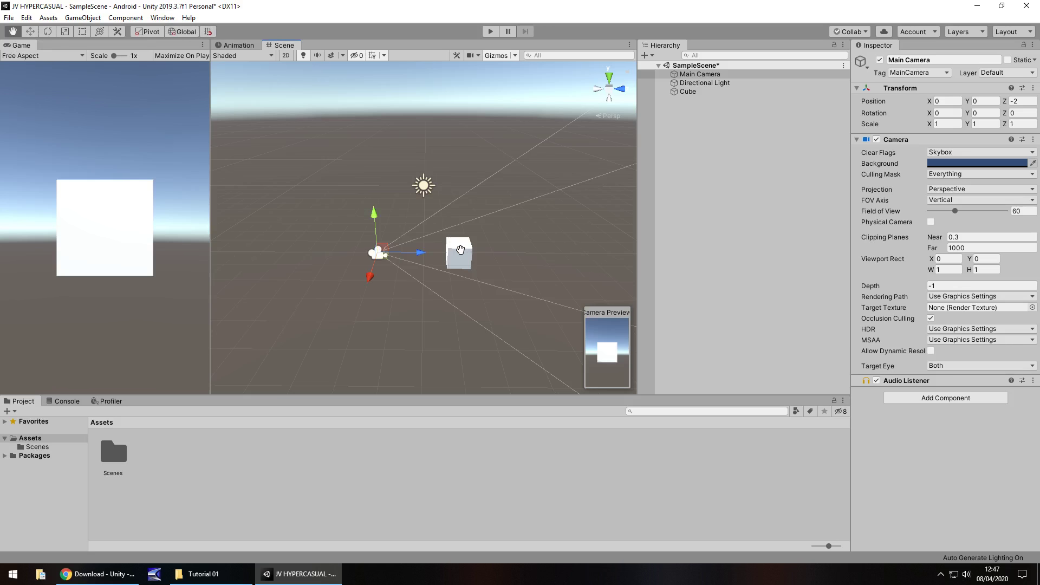
scroll(460, 250, "up", 5)
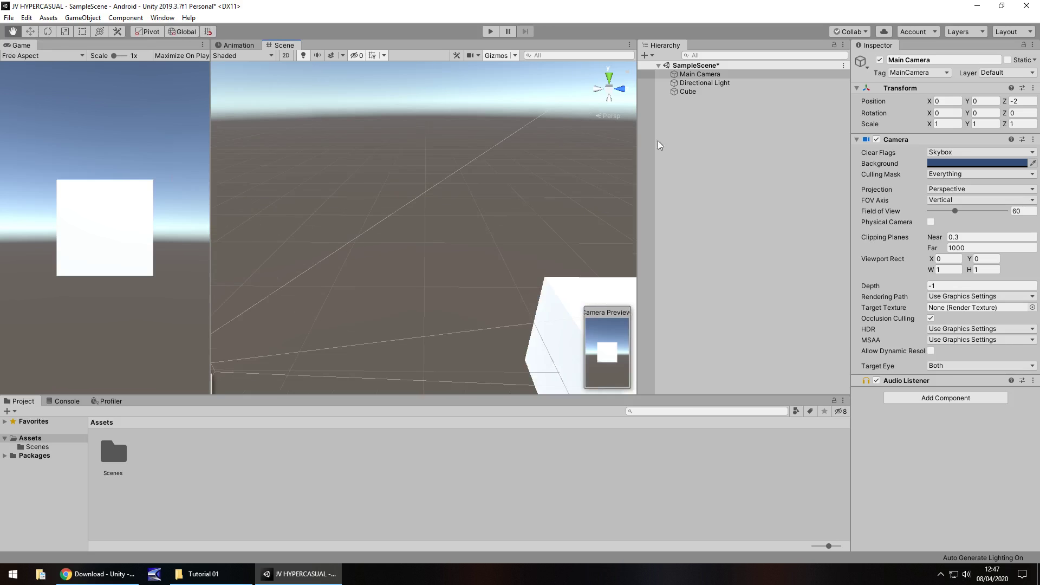
left_click(689, 92)
key("f")
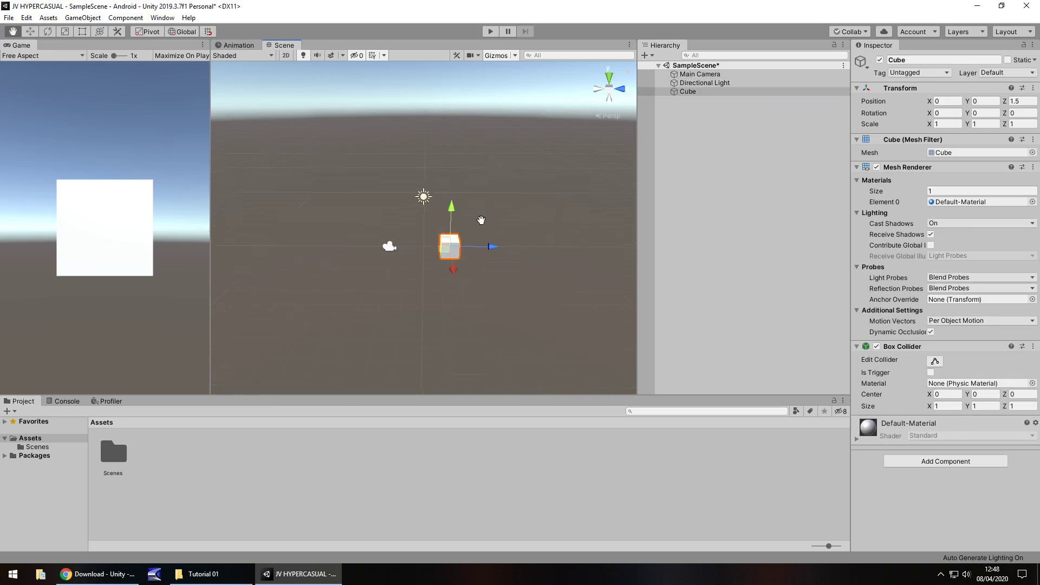
- Stretch the cube along Z to a scale of about 2.46 with the Scale tool and undo the change
left_click(66, 31)
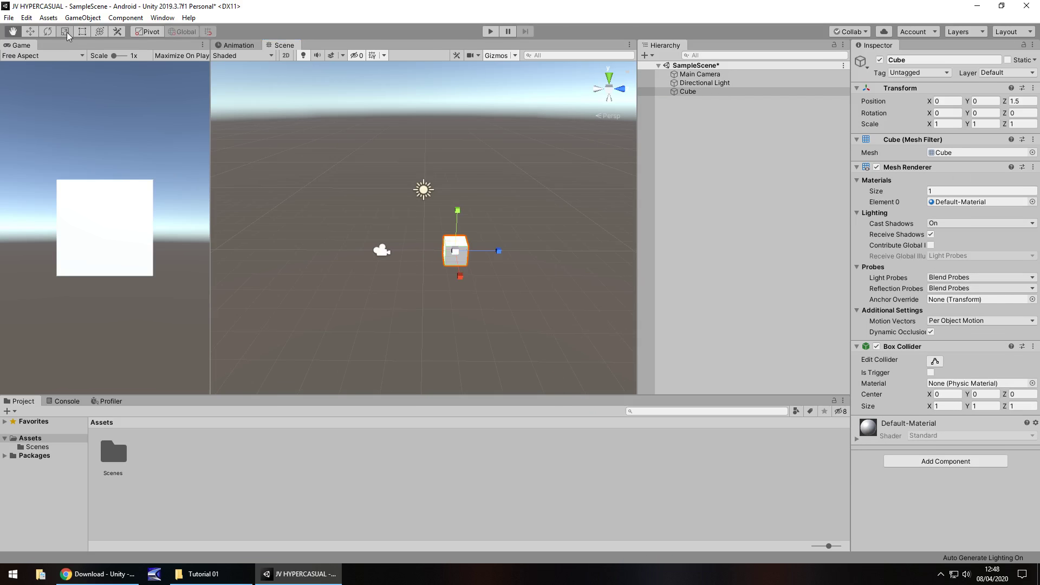
left_click_drag(500, 249, 553, 252)
key("ctrl+z")
key("ctrl+z")
key("ctrl+z")
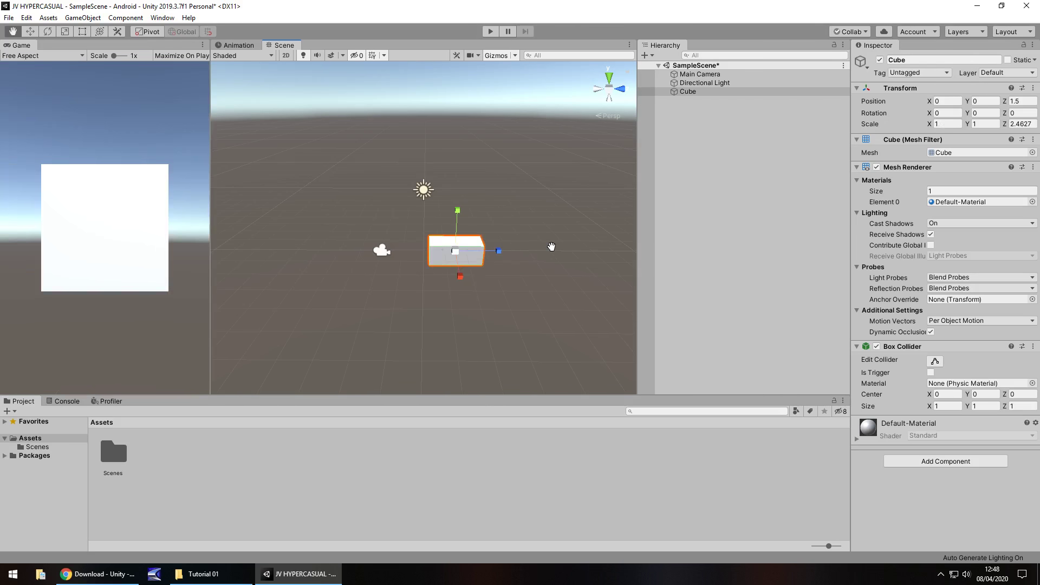
- Resize the cube with the Rect tool to a scale of about Y 5.63 and Z 4.23, and undo it
left_click(80, 34)
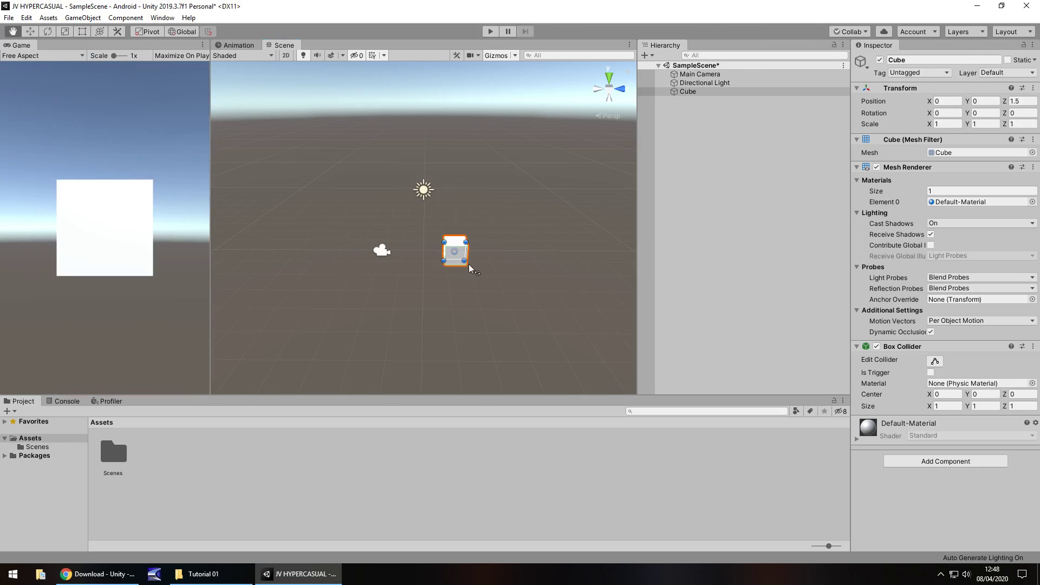
left_click_drag(465, 259, 535, 242)
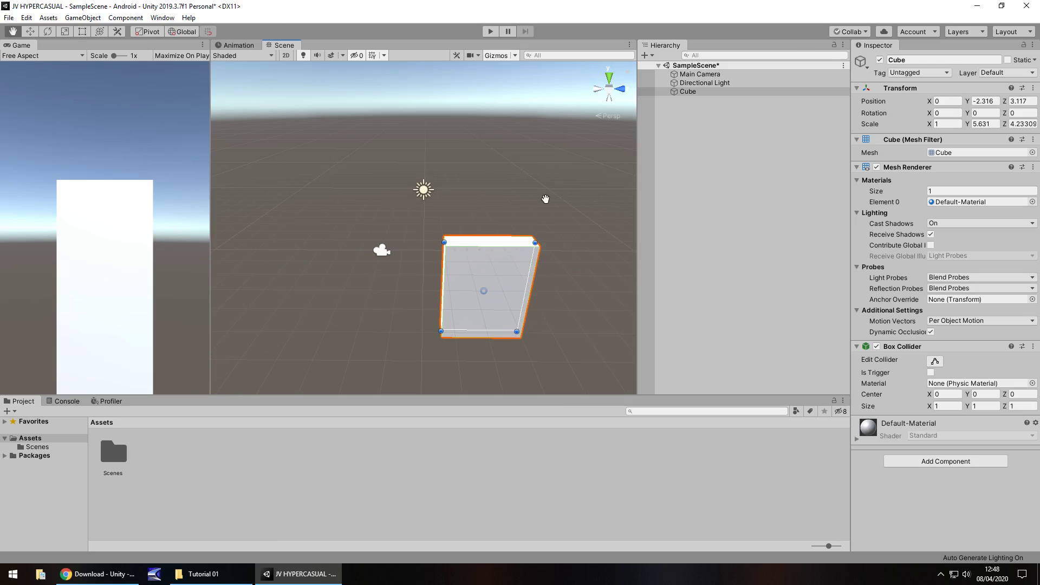
key("ctrl+z")
key("ctrl+z")
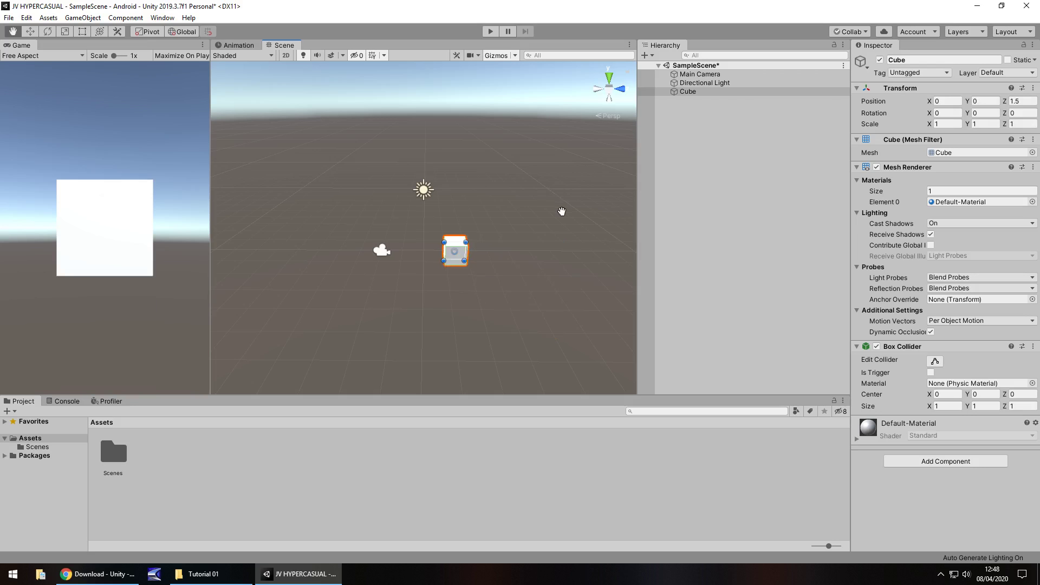
- Look at the combined Transform tool's gizmo on the cube, return to the Move tool and clear the selection
left_click(100, 33)
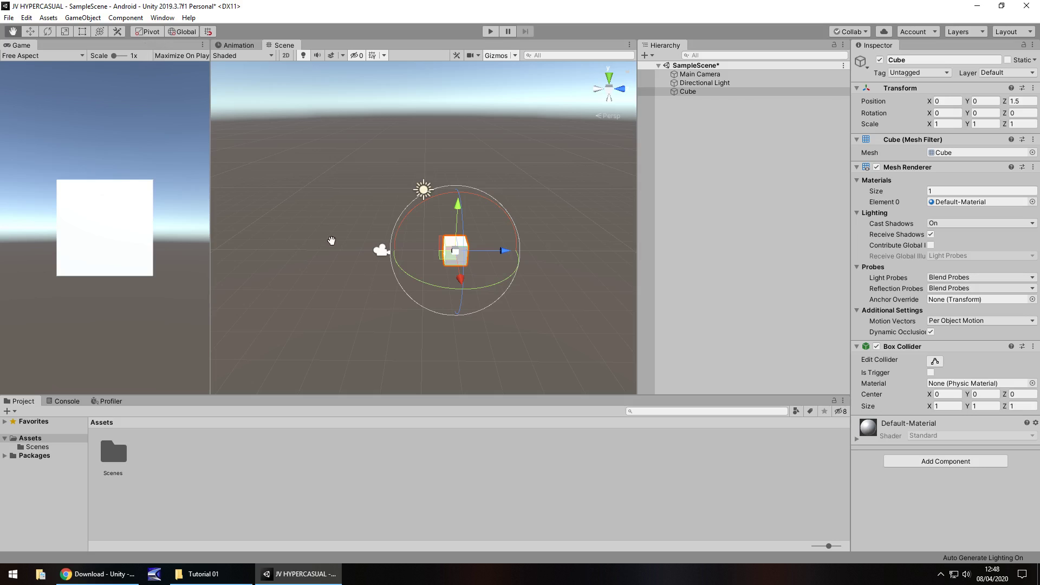
left_click(12, 32)
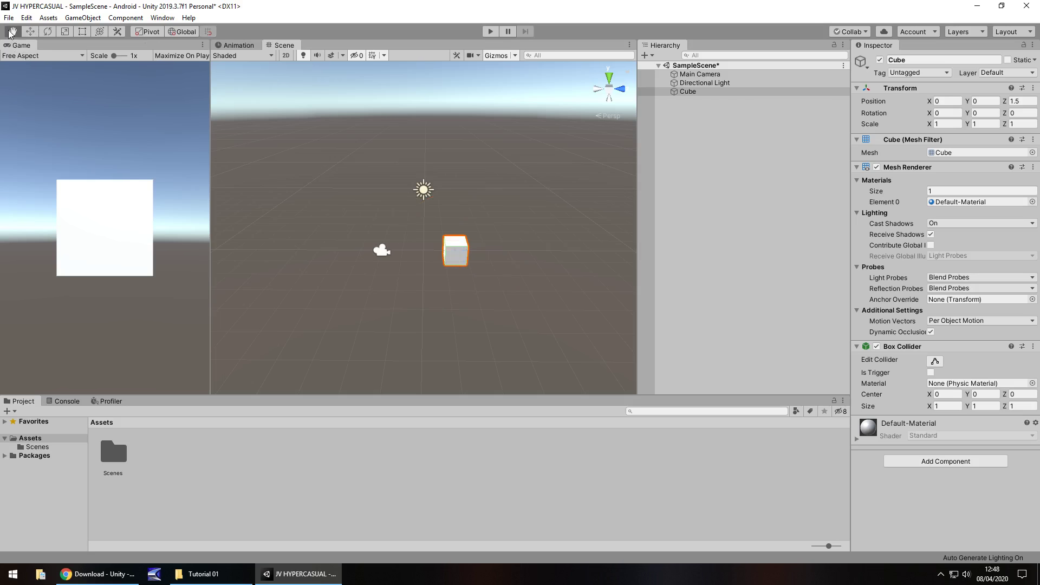
left_click(30, 32)
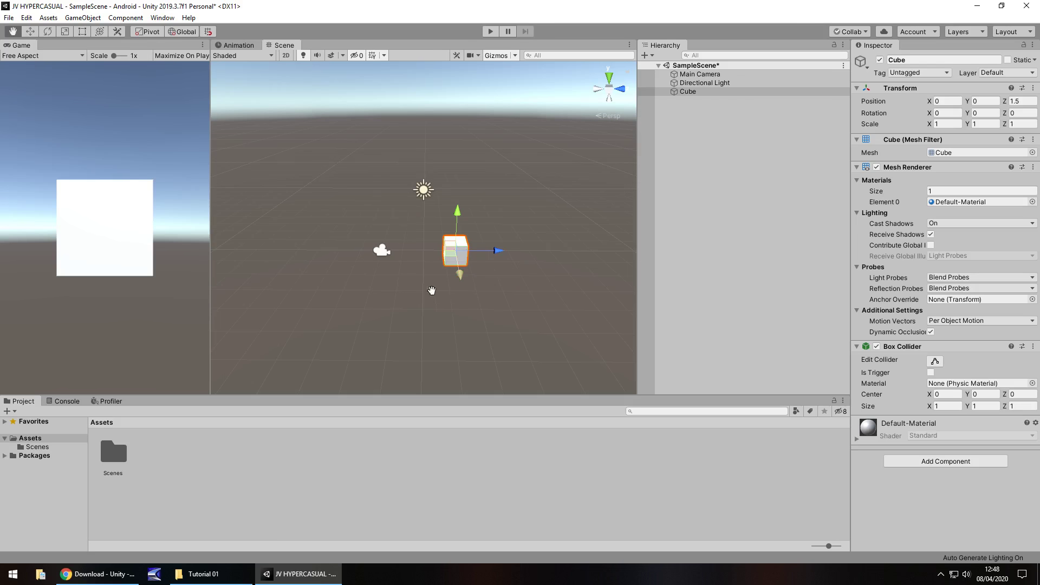
left_click(448, 462)
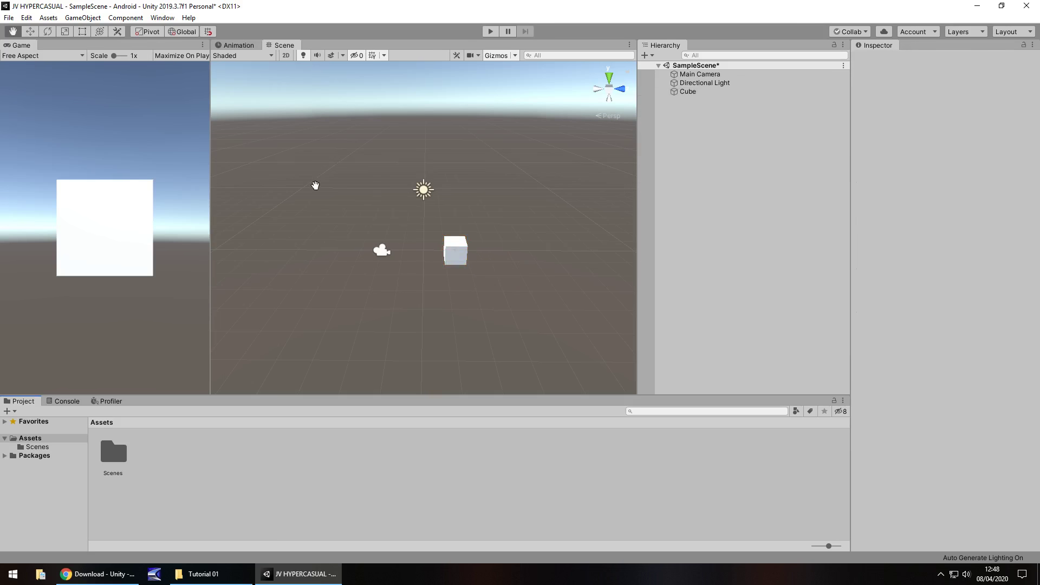
- Select the cube and set its X rotation to 45
left_click(459, 254)
left_click(700, 91)
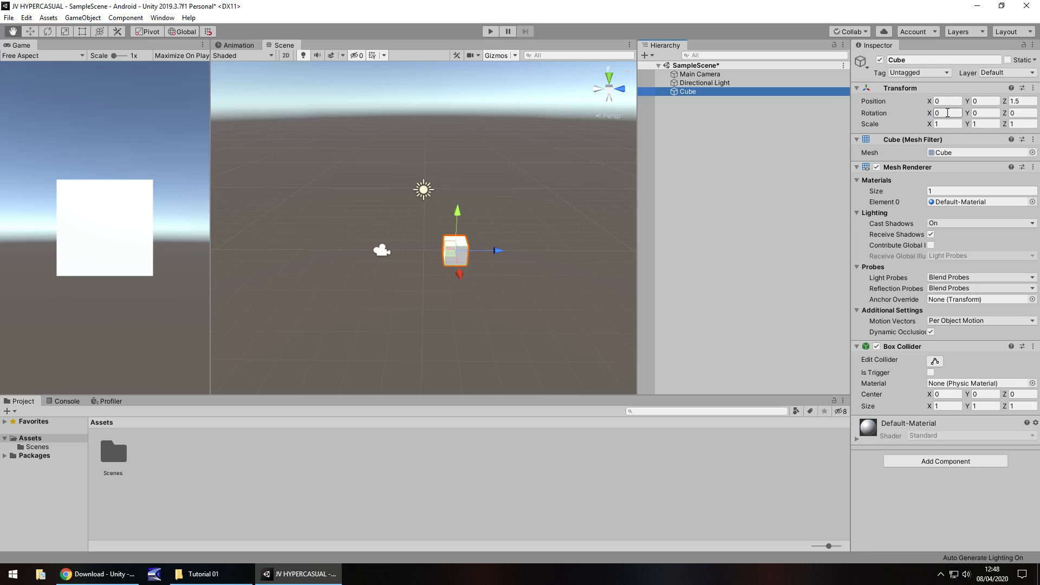
left_click(948, 112)
type("45")
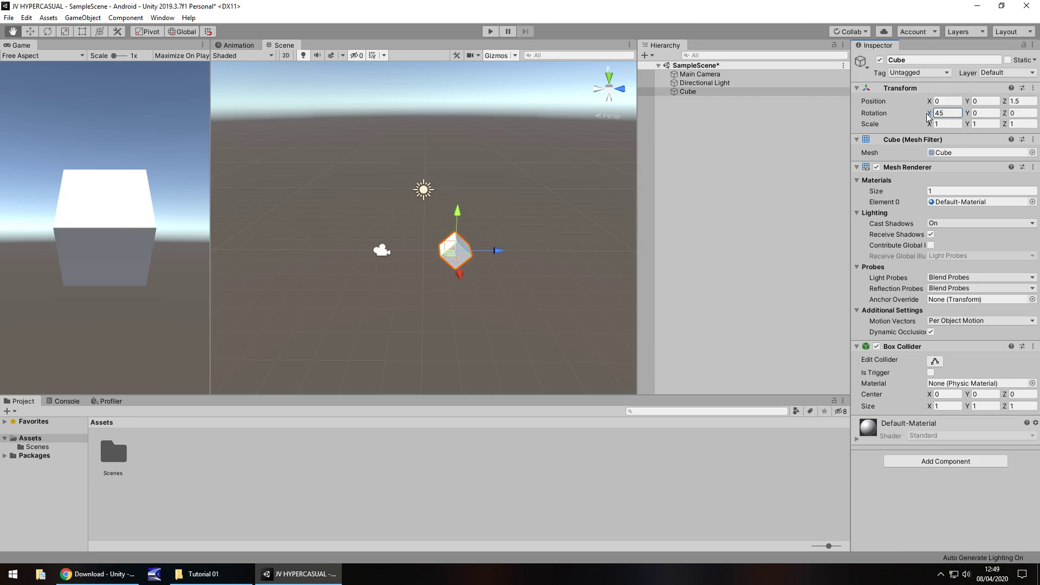
- Scrub the cube's rotation values to about X 84.18, Y 117.1 and Z -99.02
left_click_drag(930, 116, 648, 211)
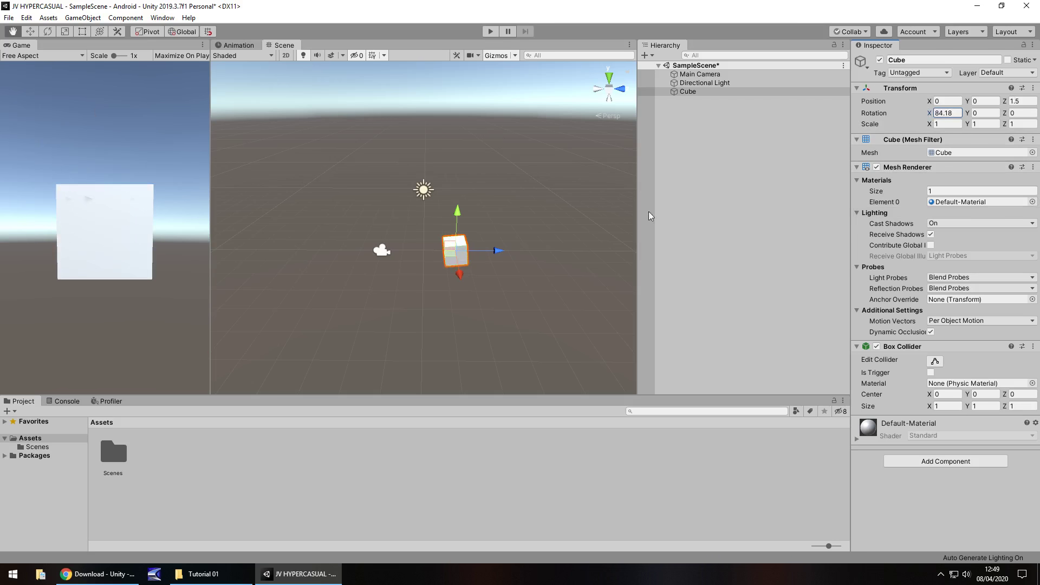
left_click_drag(967, 113, 766, 136)
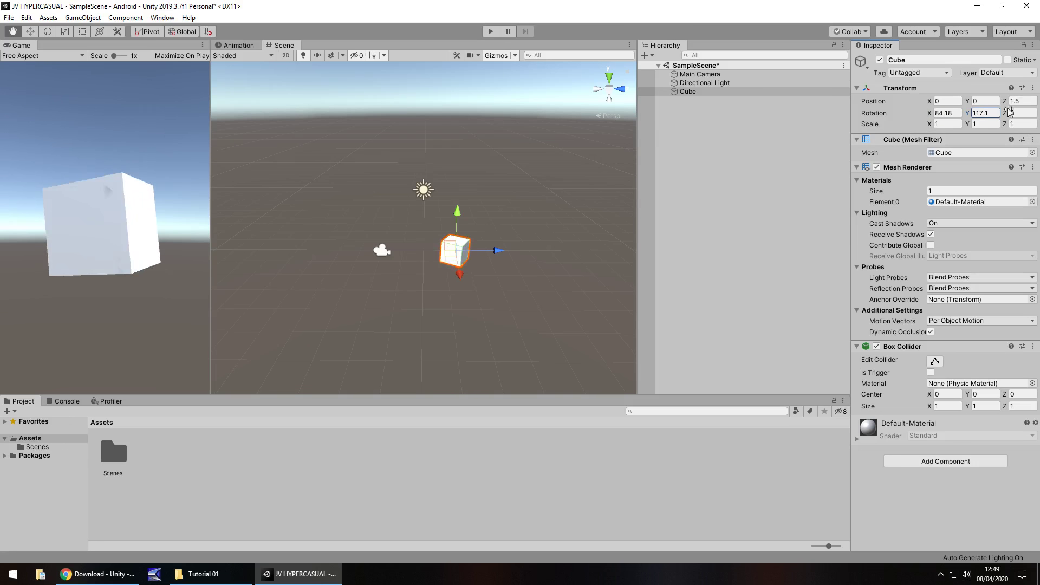
left_click_drag(1011, 111, 837, 81)
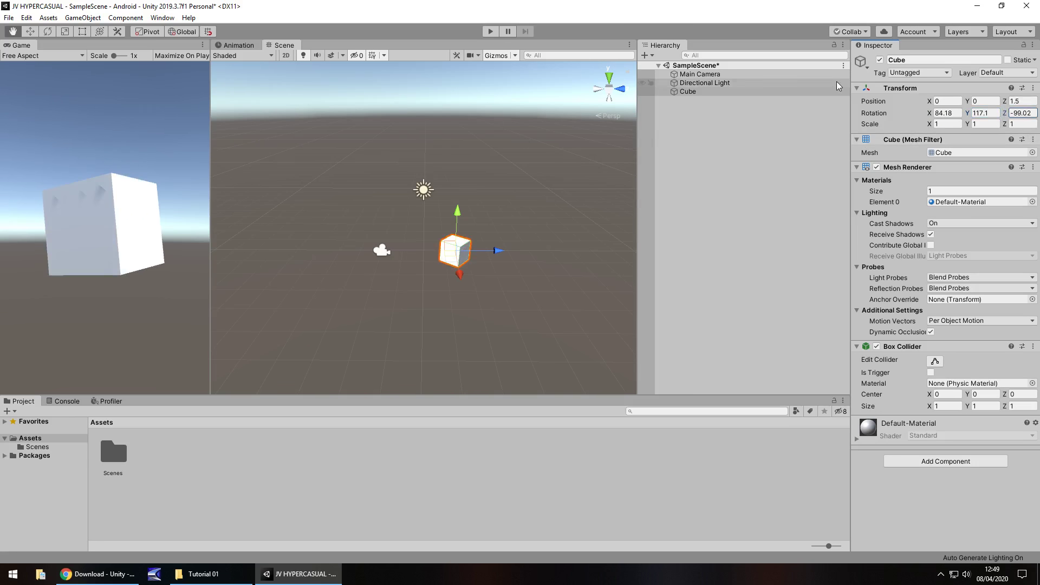
- Raise the cube to Y 1.29, enlarge its scale to about X 3.41 and Y 3.27, and reset both scales to 1
left_click_drag(968, 102, 982, 126)
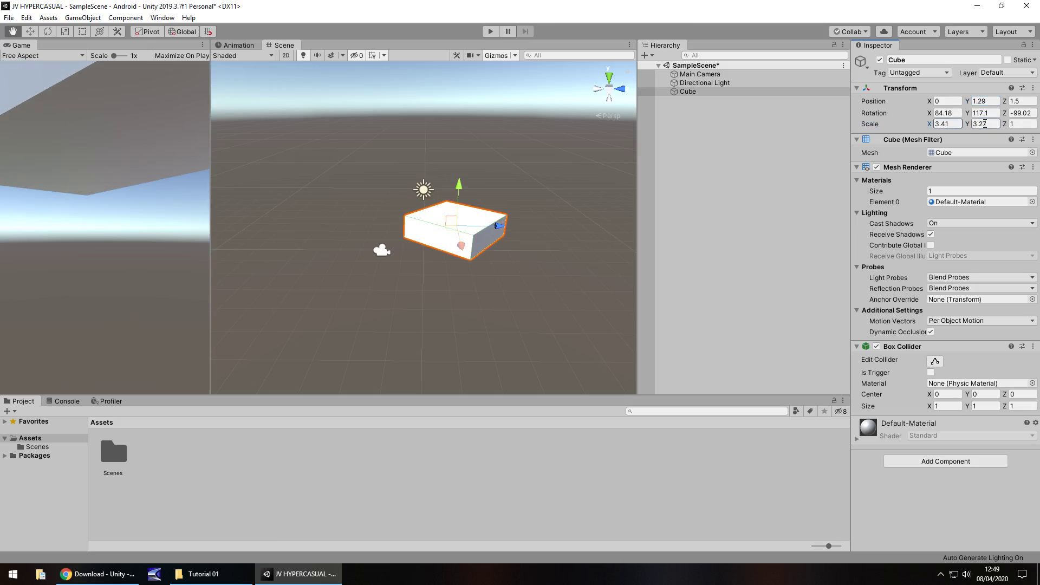
left_click(984, 124)
type("1")
key("Return")
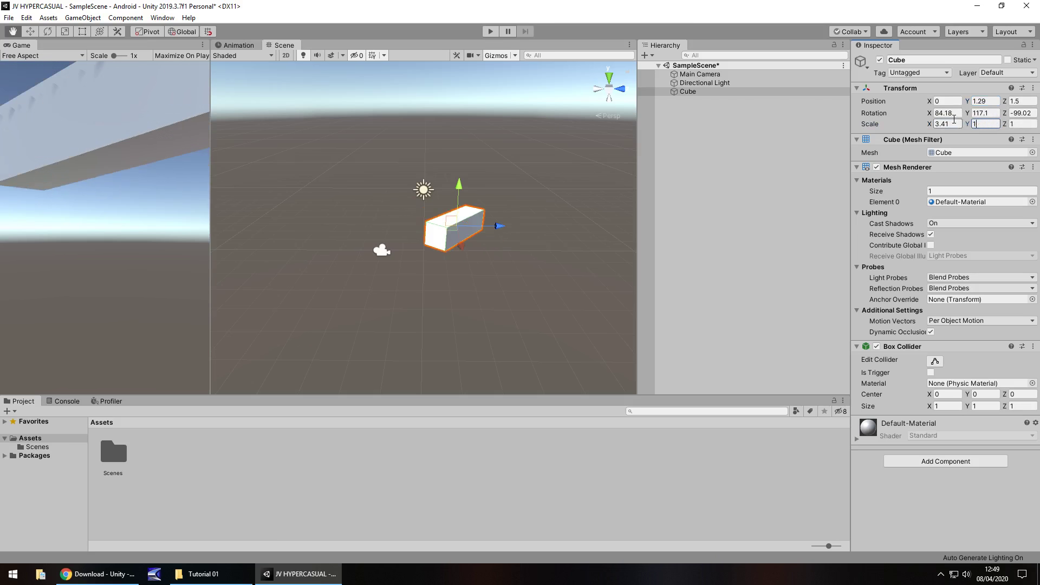
left_click(945, 124)
type("1")
key("Return")
- Set the cube's Y position to 1 and reset its X, Y and Z rotation to 0
left_click(989, 101)
left_click(953, 113)
type("0")
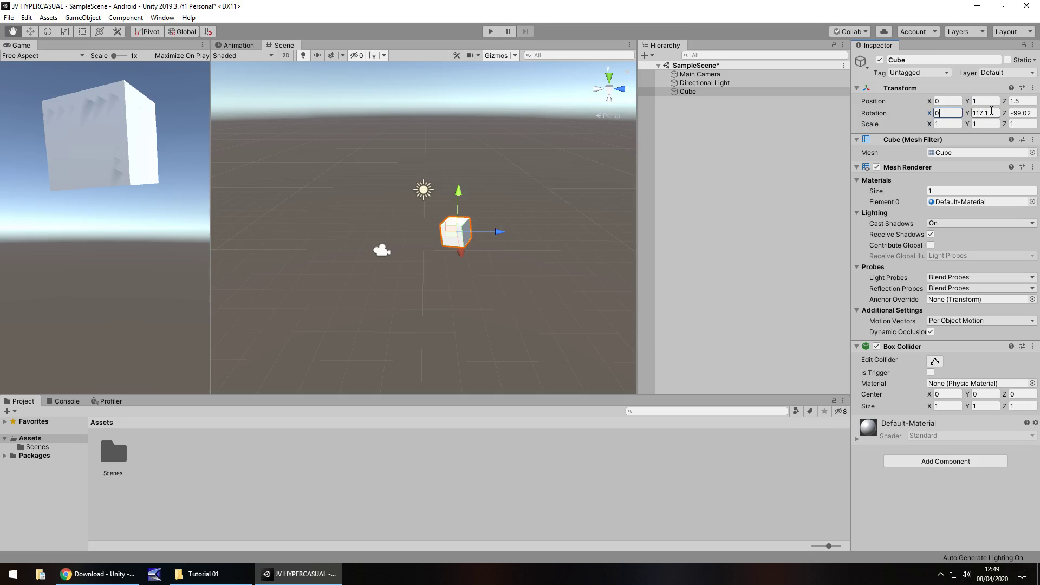
key("Tab")
type("0")
key("Tab")
type("0")
- Set the cube's Y and Z positions to 0
left_click(999, 102)
type("0")
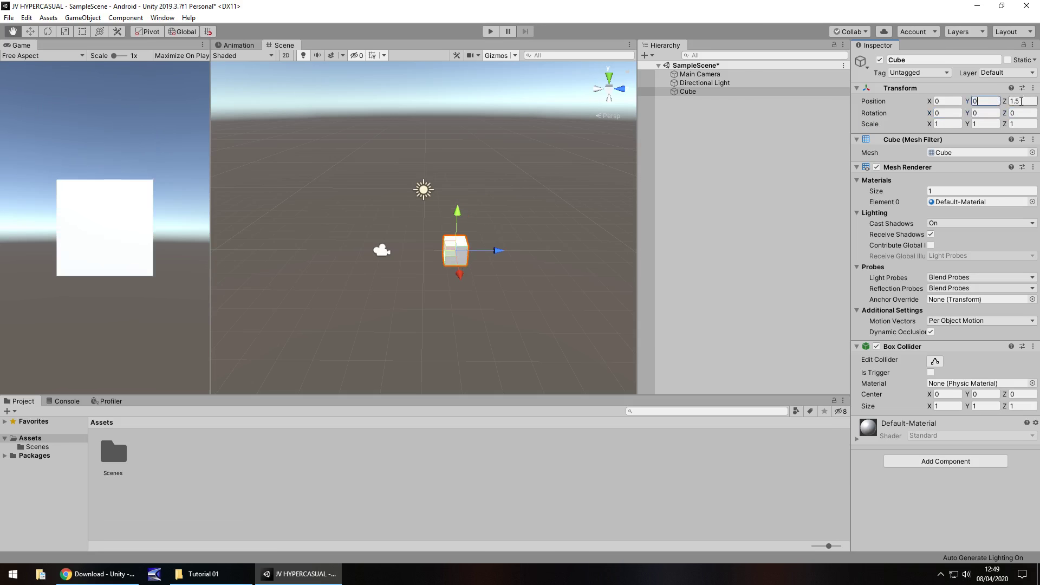
key("Tab")
type("0")
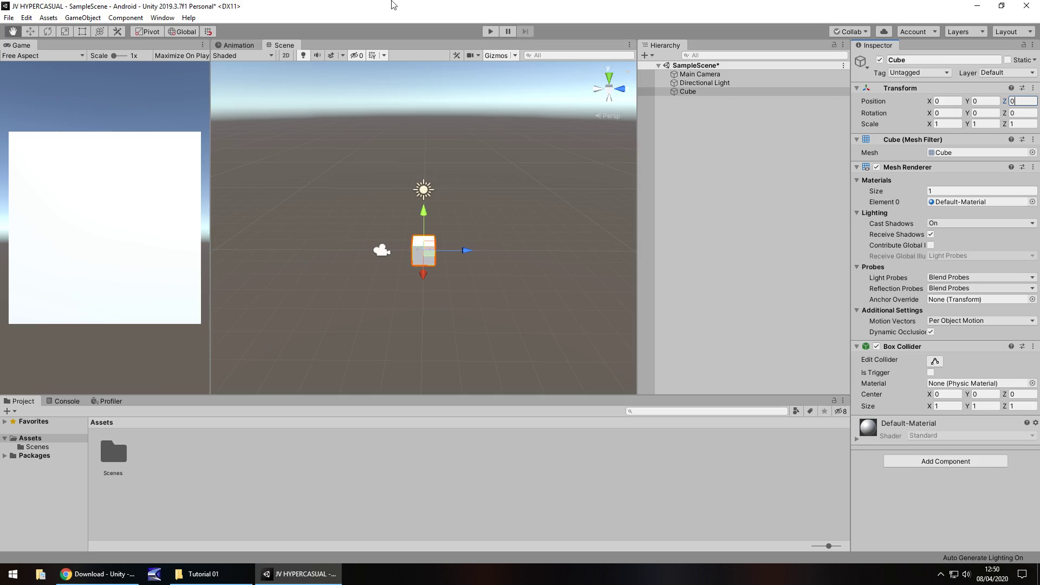
- Delete the cube from SampleScene
left_click(696, 95)
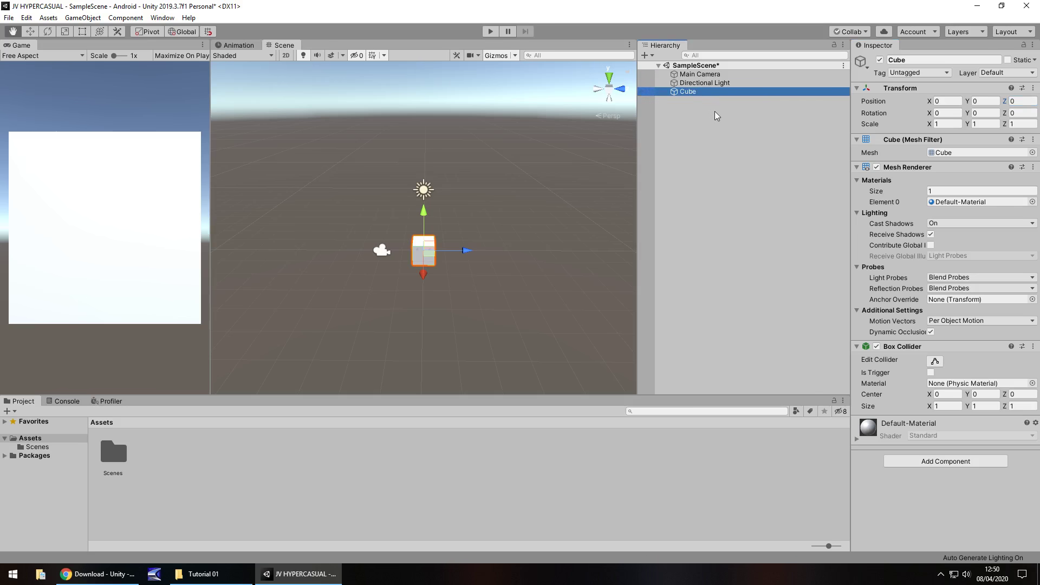
key("Delete")
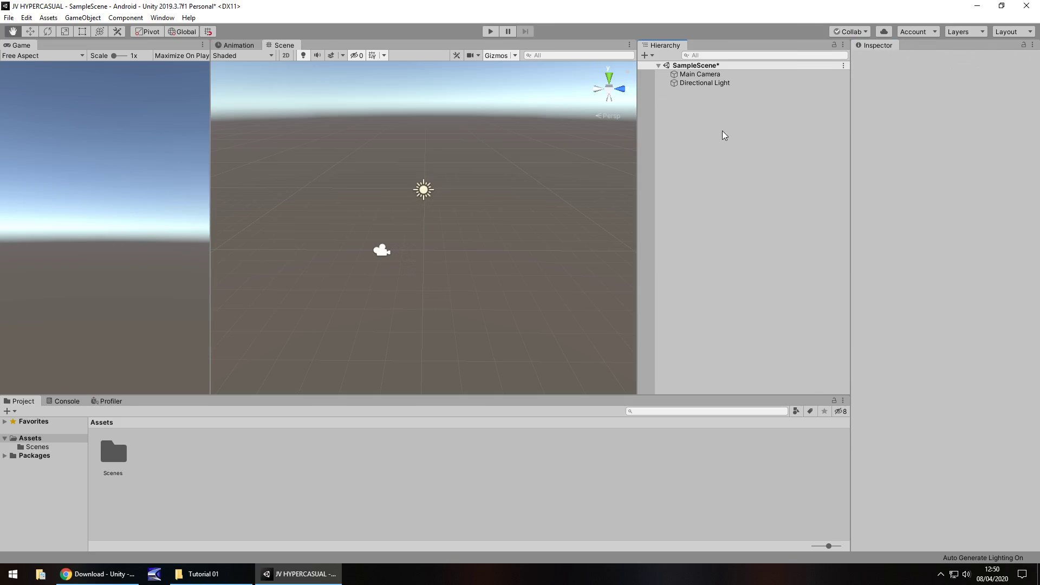
- Add a 3D sphere to SampleScene
left_click(85, 17)
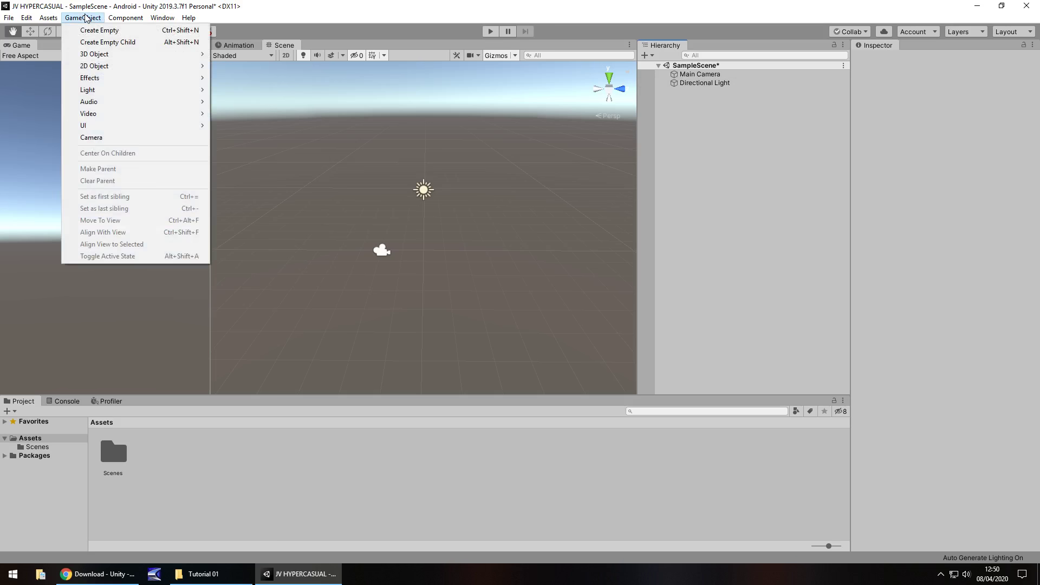
mouse_move(115, 57)
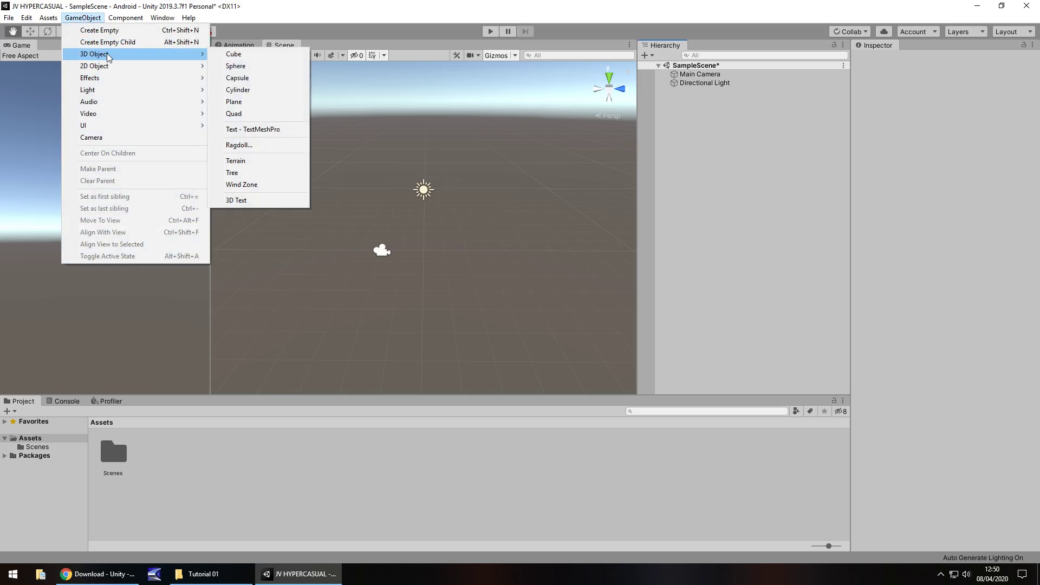
left_click(251, 66)
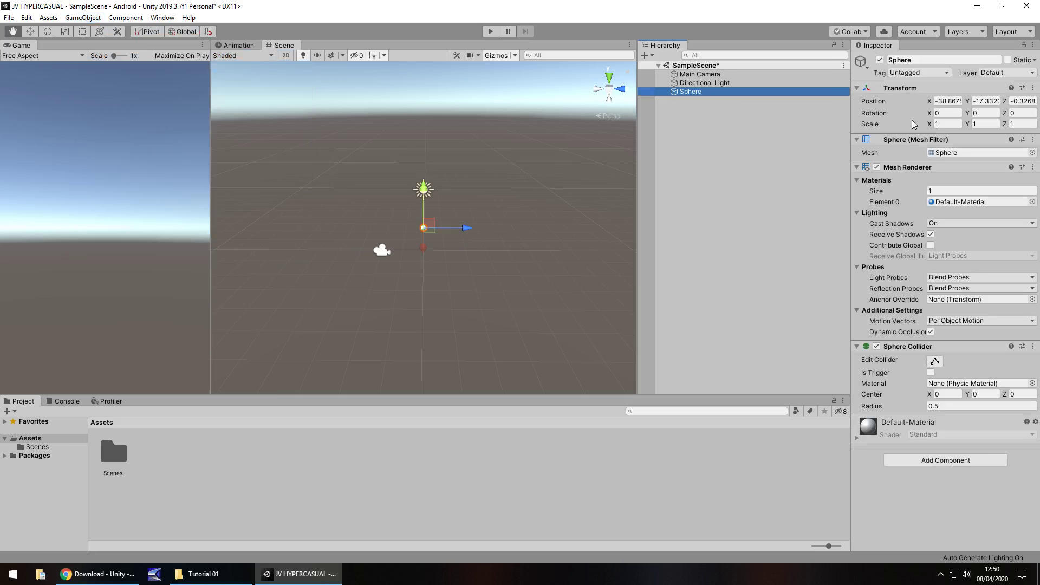
- Set the sphere's X, Y and Z position to 0
left_click(947, 101)
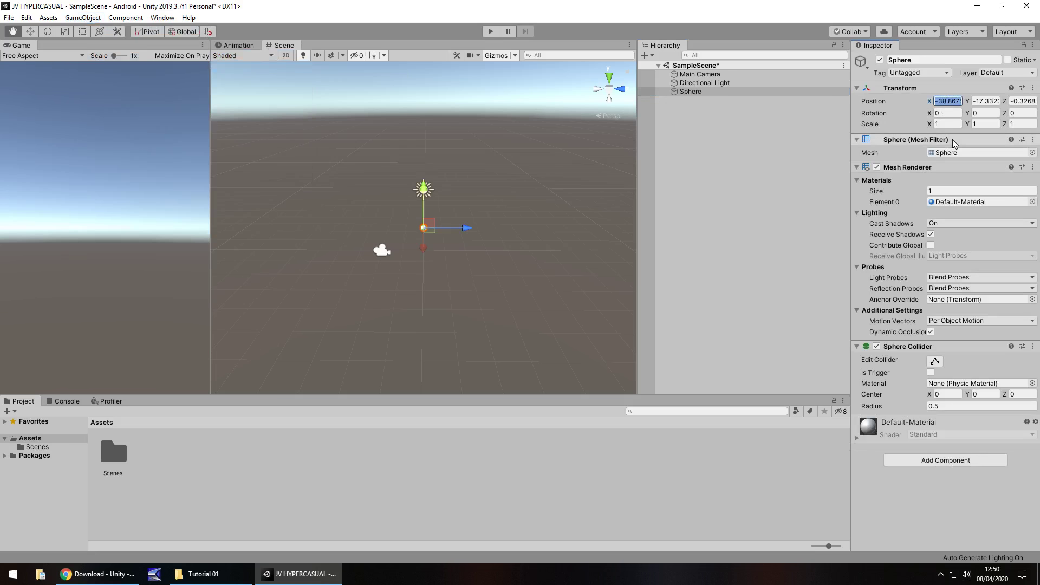
type("0")
left_click(983, 101)
type("0")
left_click(1017, 101)
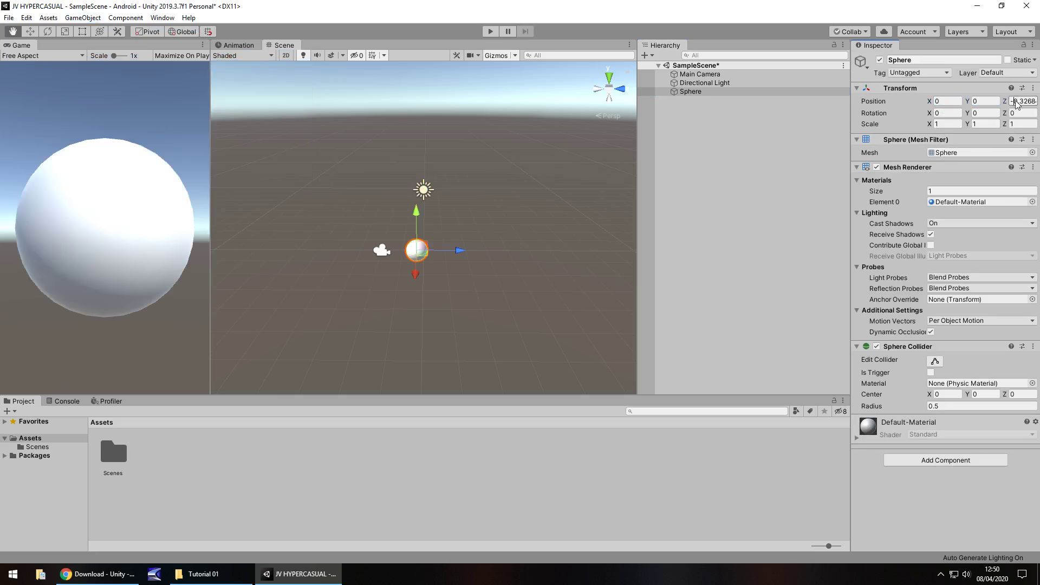
type("0")
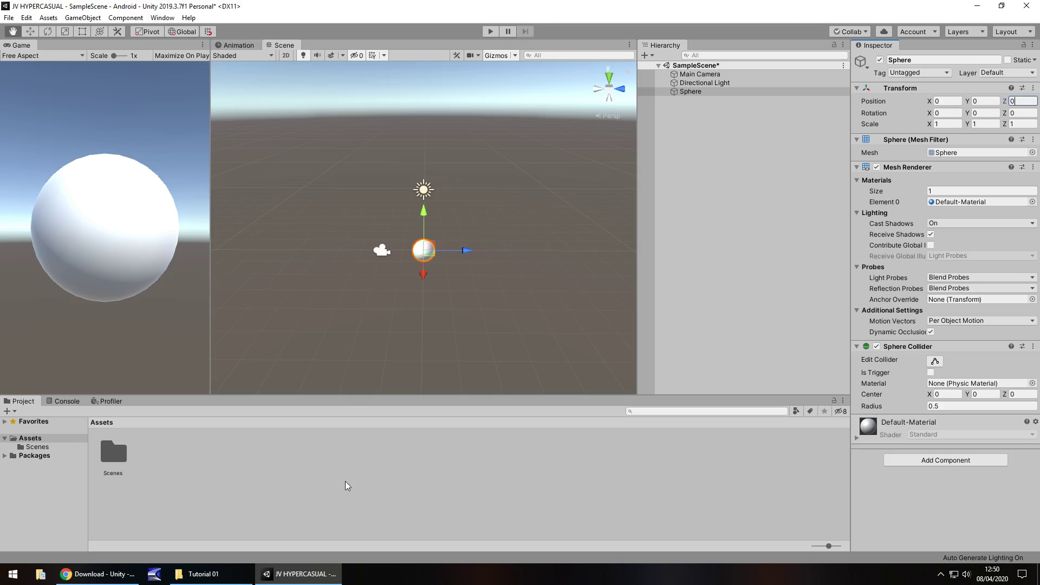
- Save the current scene and select the SampleScene file in the project's Scenes folder
left_click(324, 472)
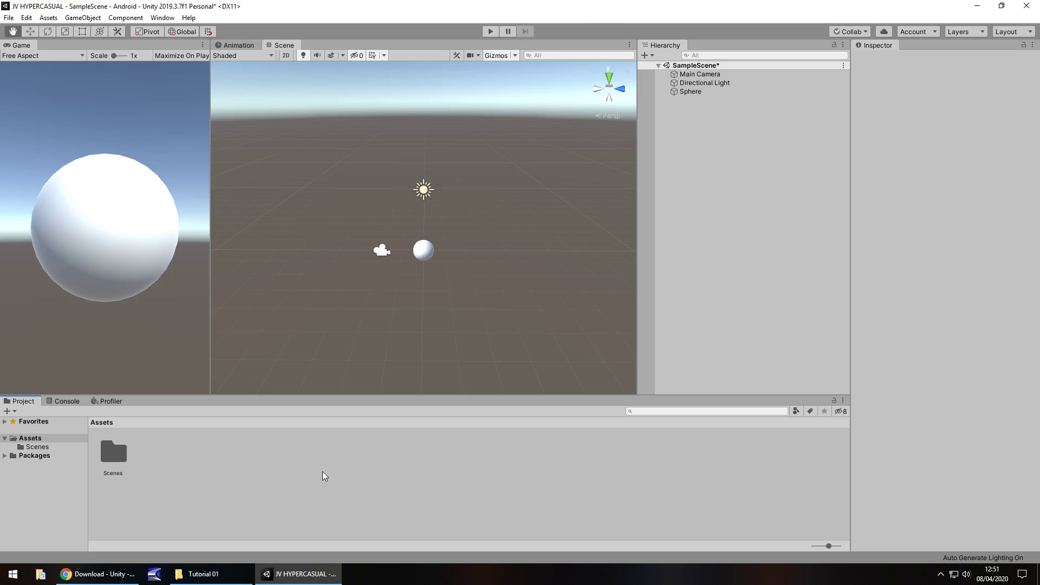
key("ctrl+s")
double_click(119, 450)
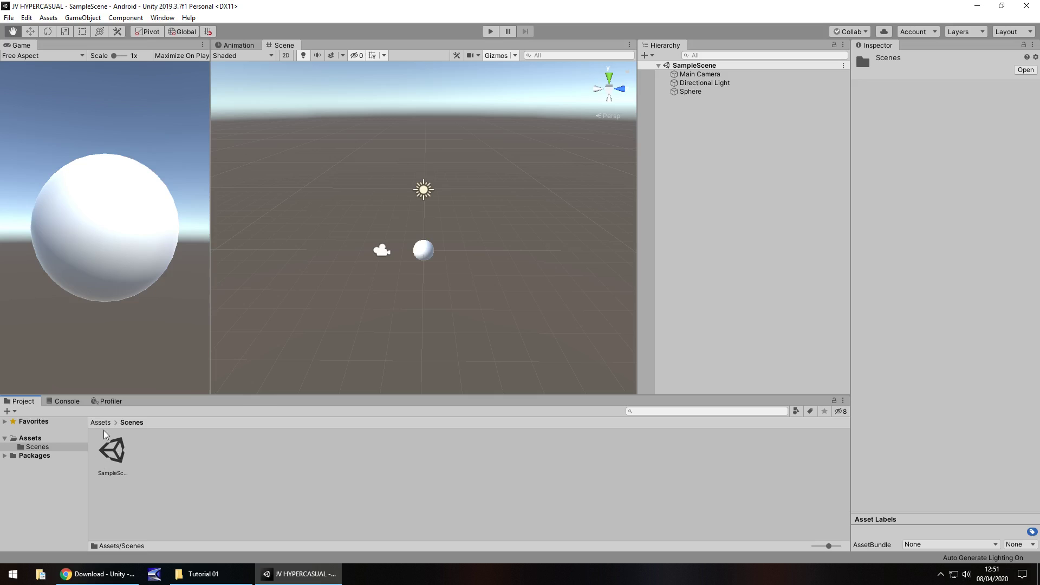
left_click(121, 459)
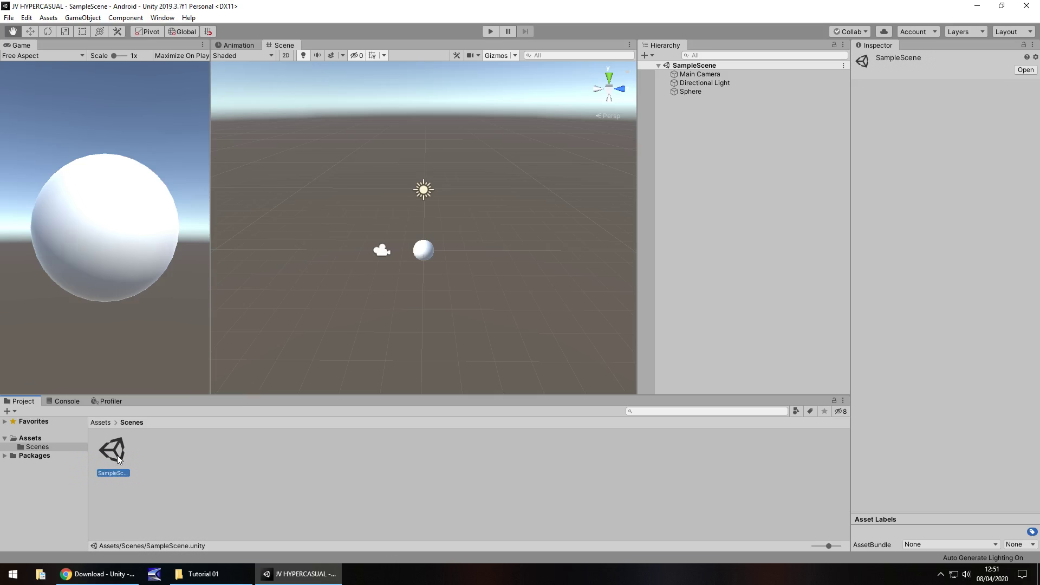
left_click(9, 18)
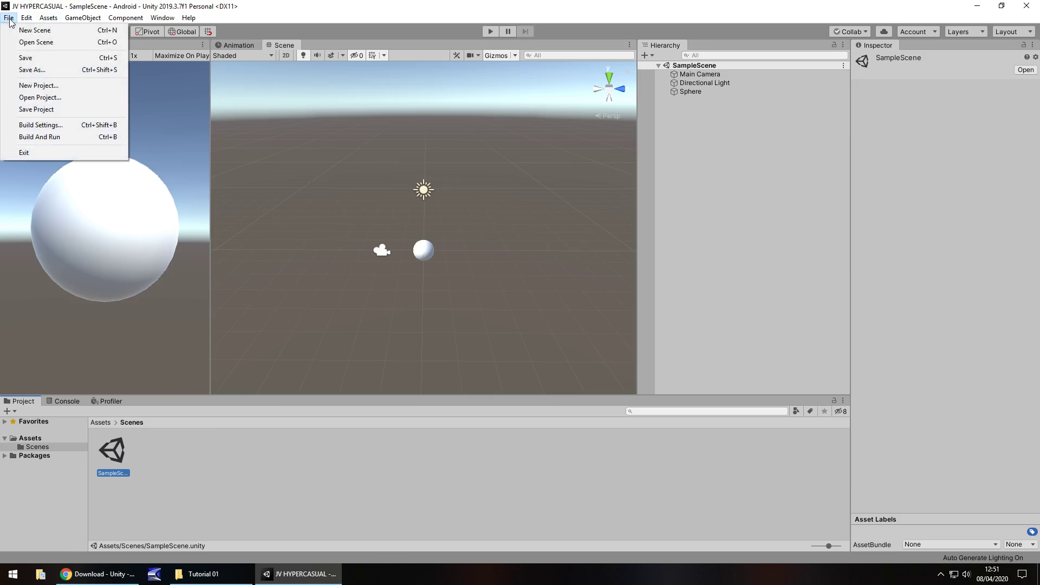
left_click(47, 69)
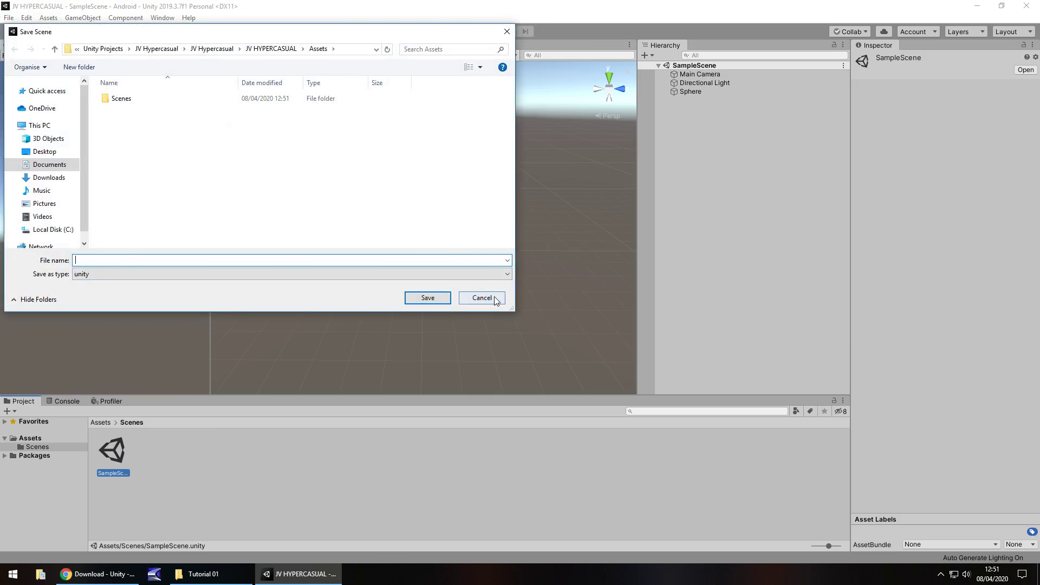
left_click(482, 298)
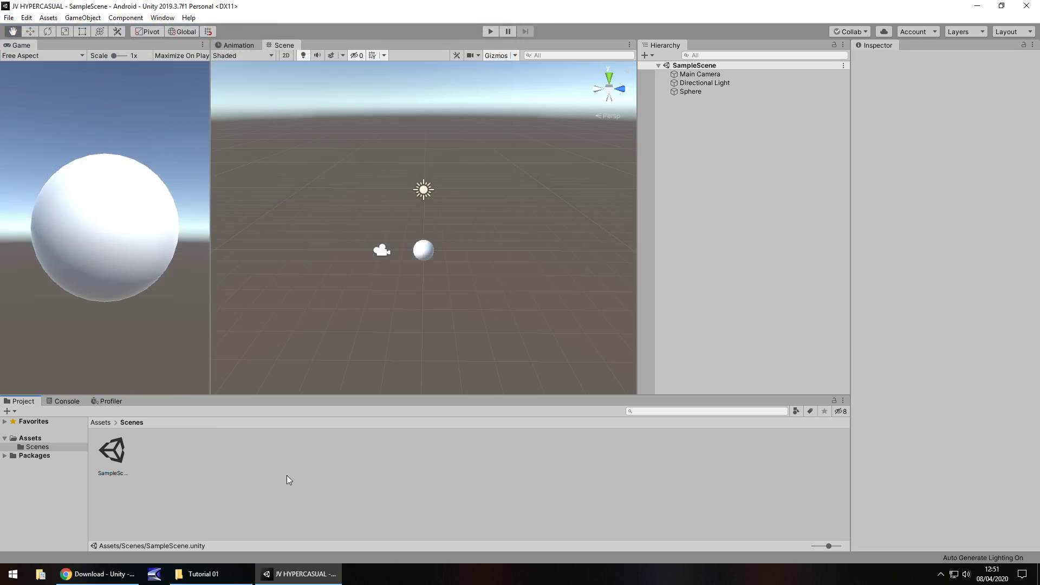